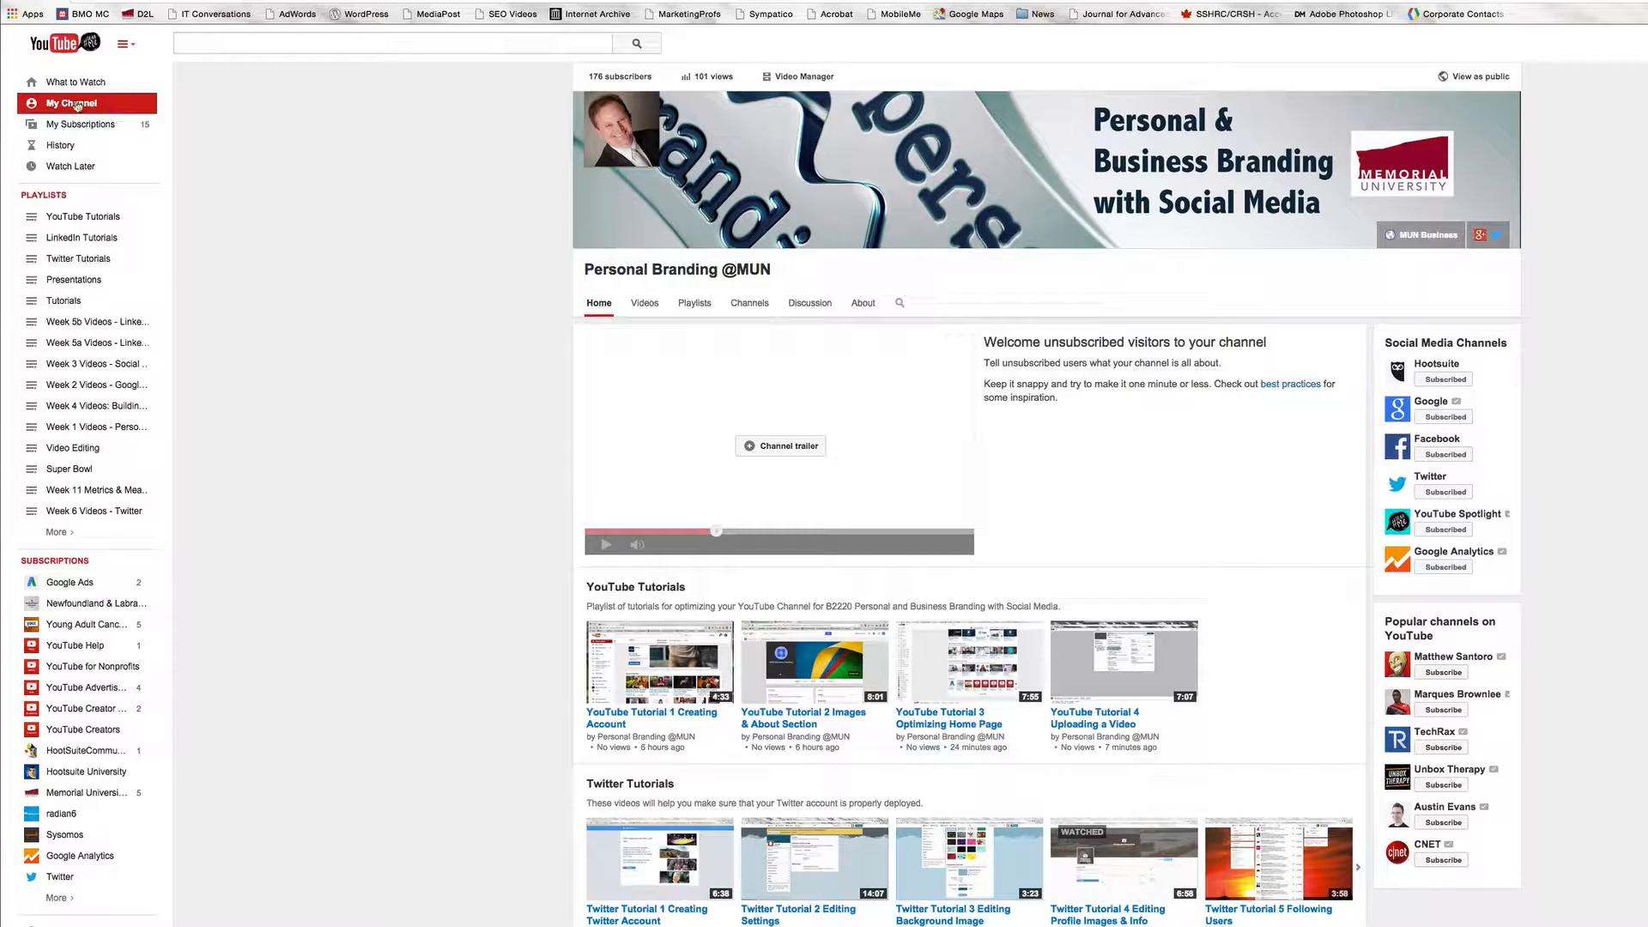
Open the page listing all of the channel's created playlists.
left_click(124, 46)
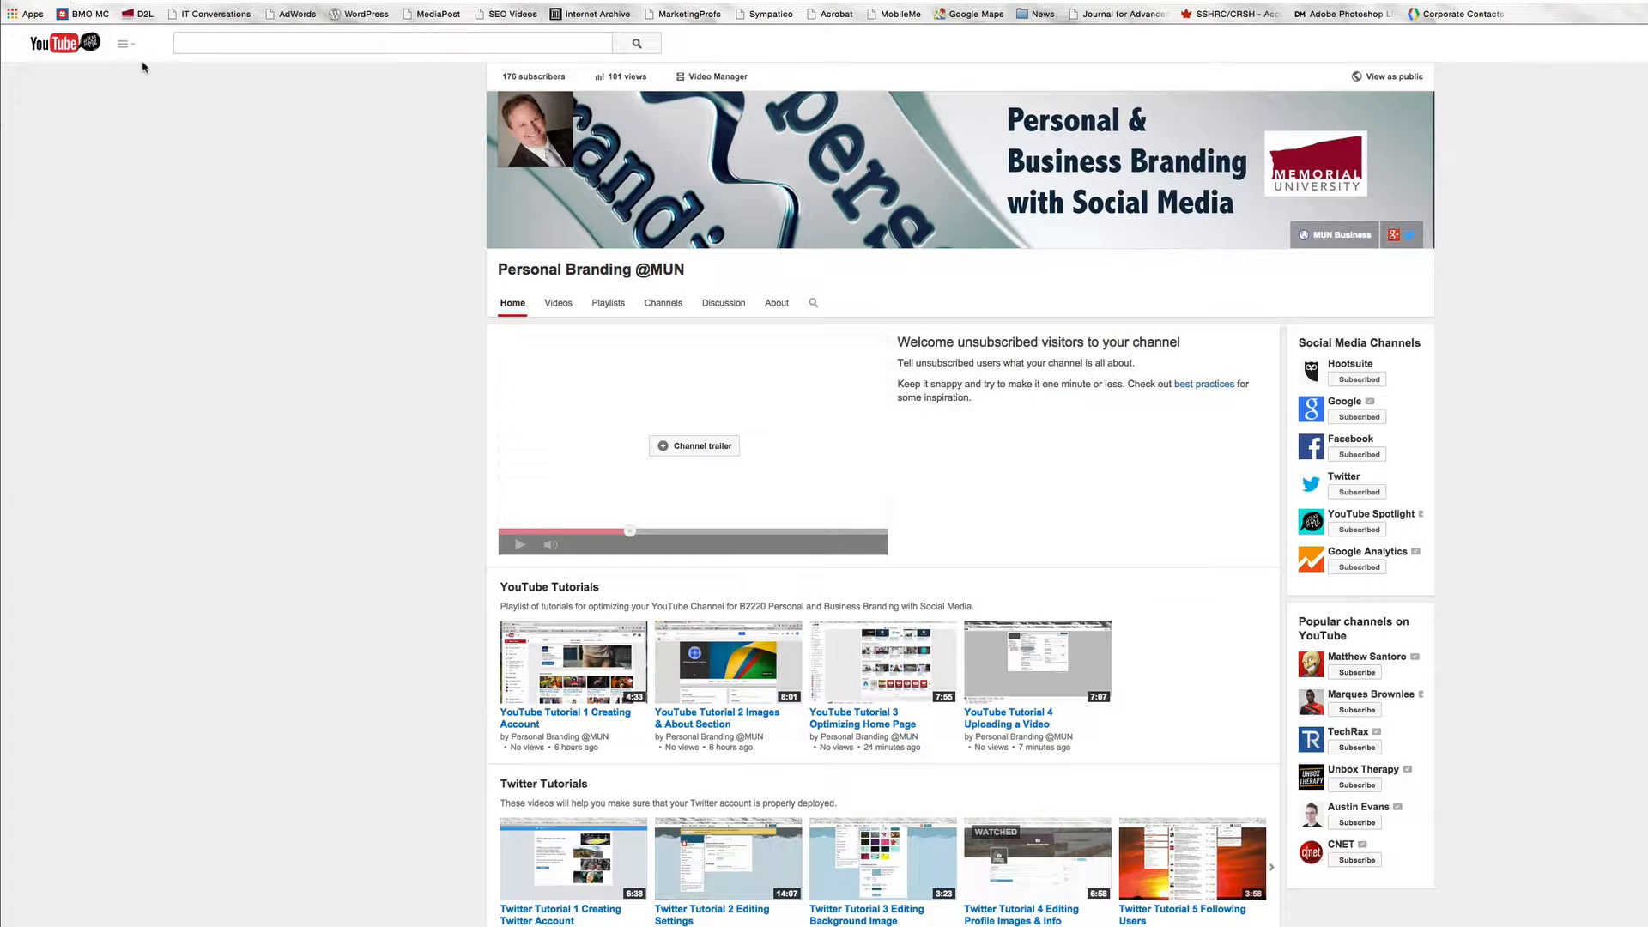
left_click(124, 45)
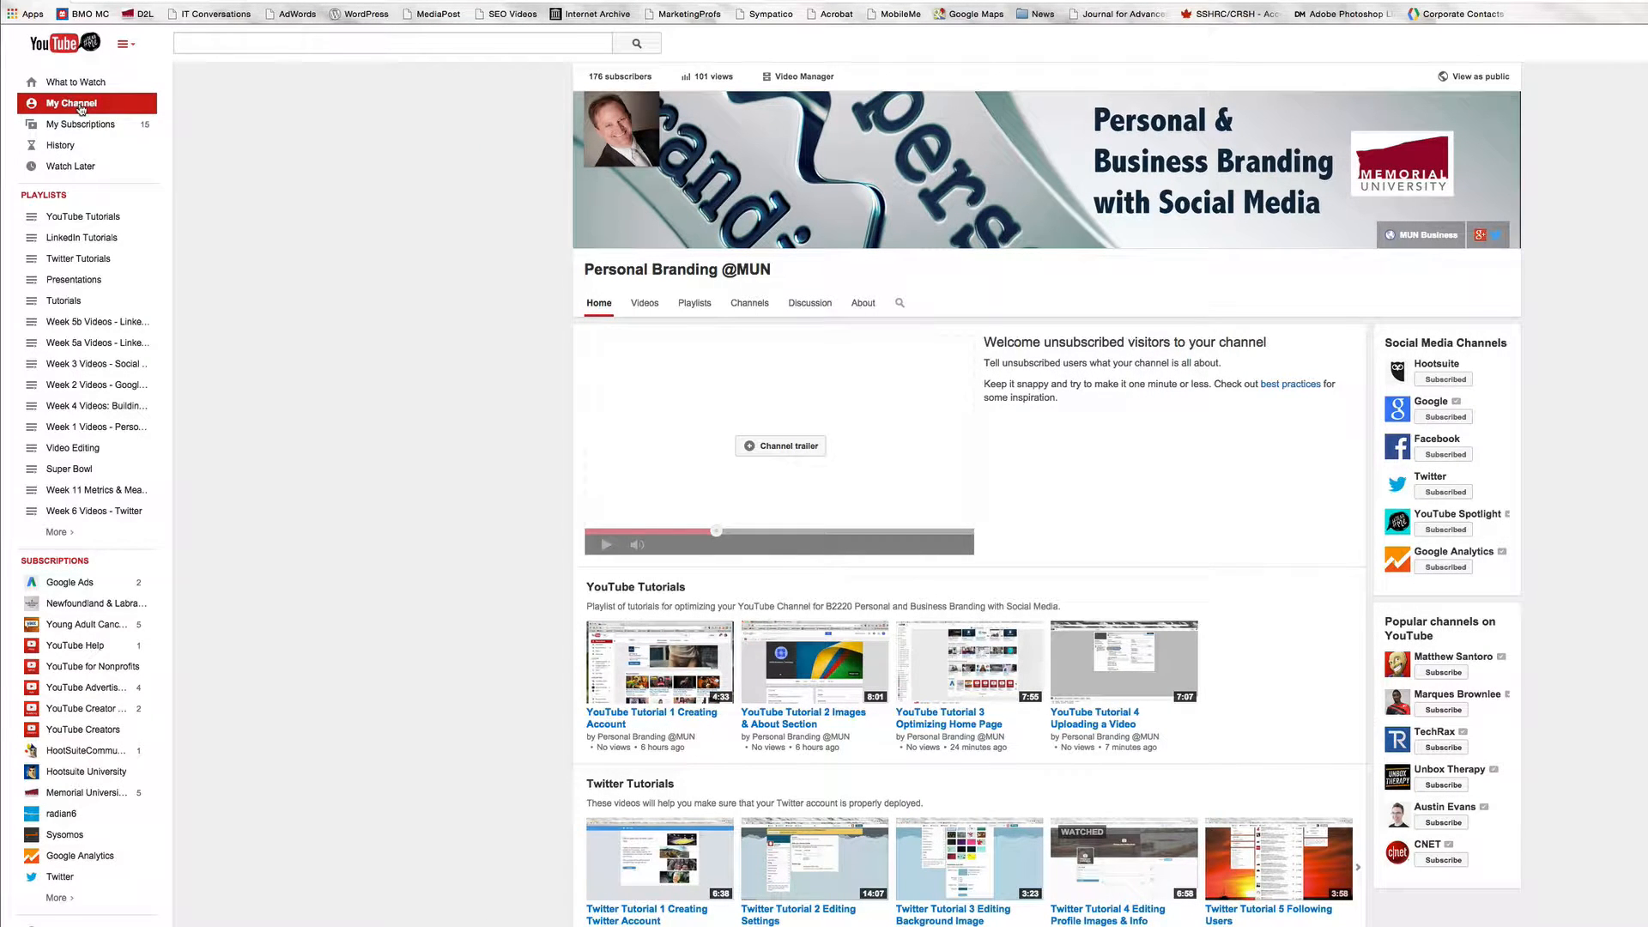
left_click(52, 199)
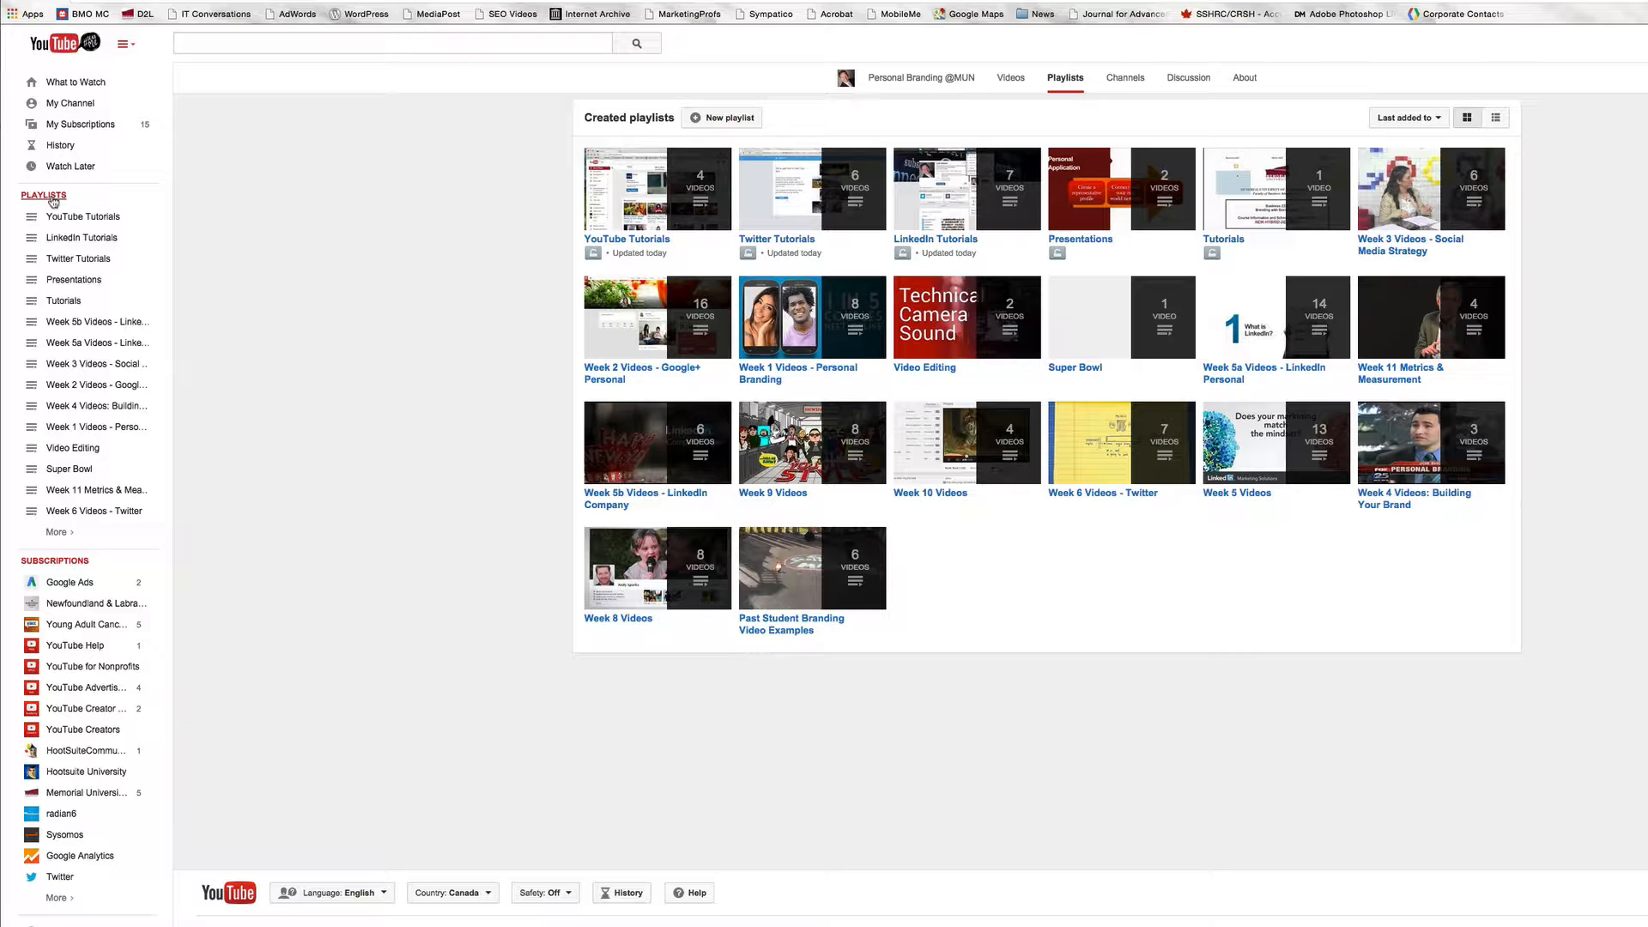
left_click(52, 199)
Create a new playlist titled "Test Playlist 2015" with its privacy set to Unlisted.
left_click(713, 120)
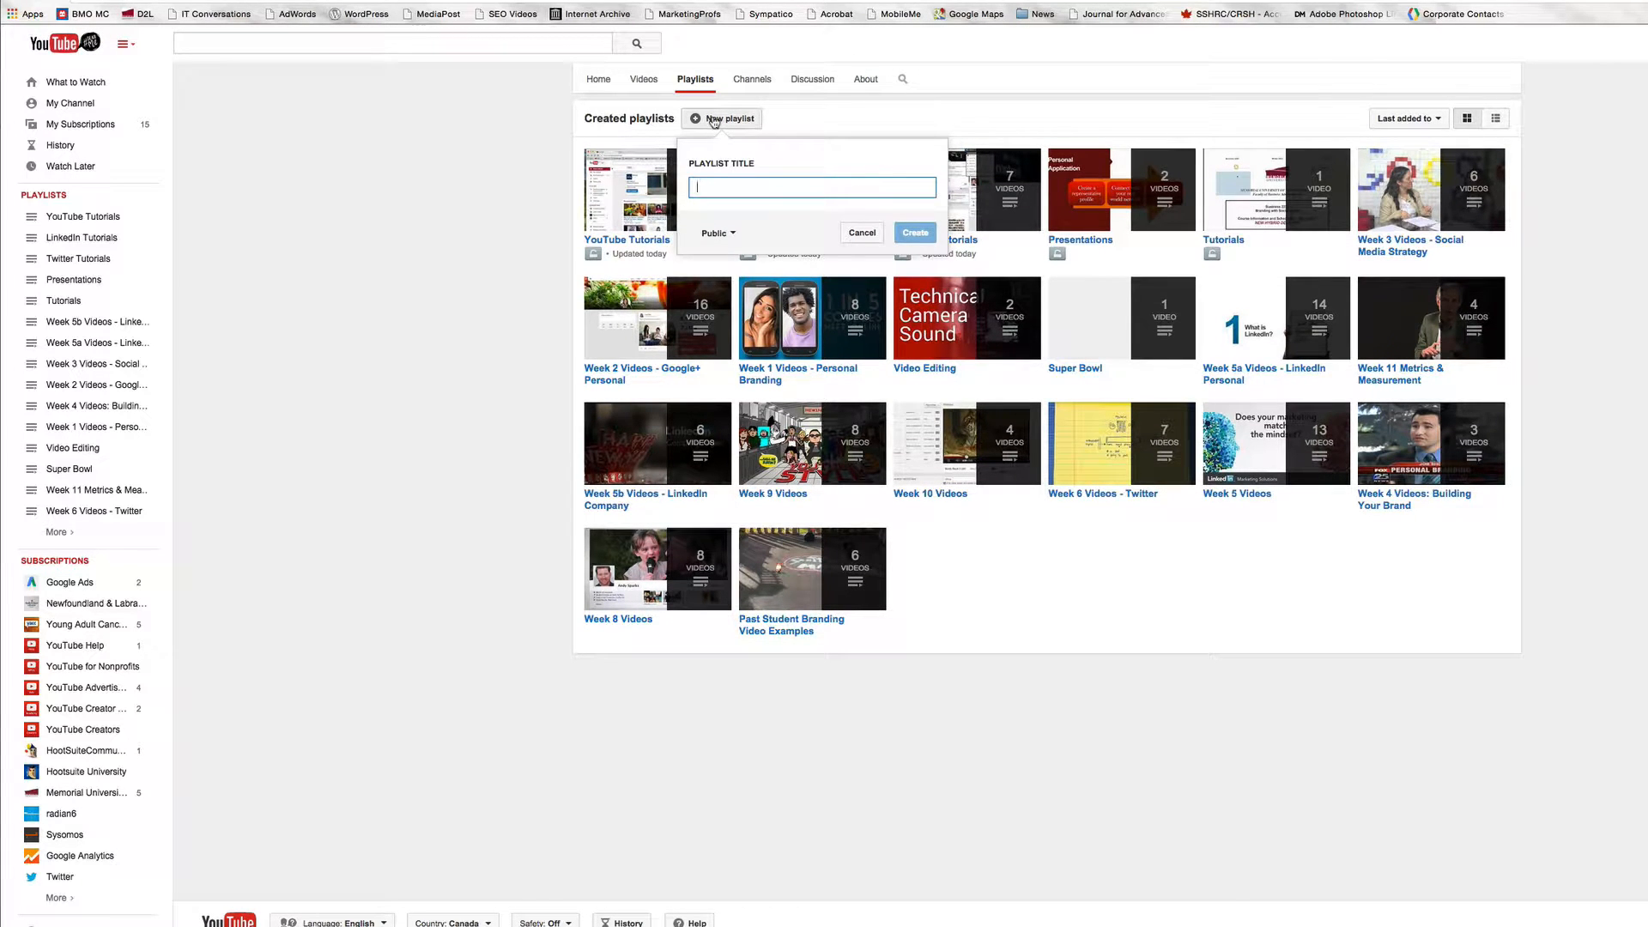
type("Test Playlist 2015")
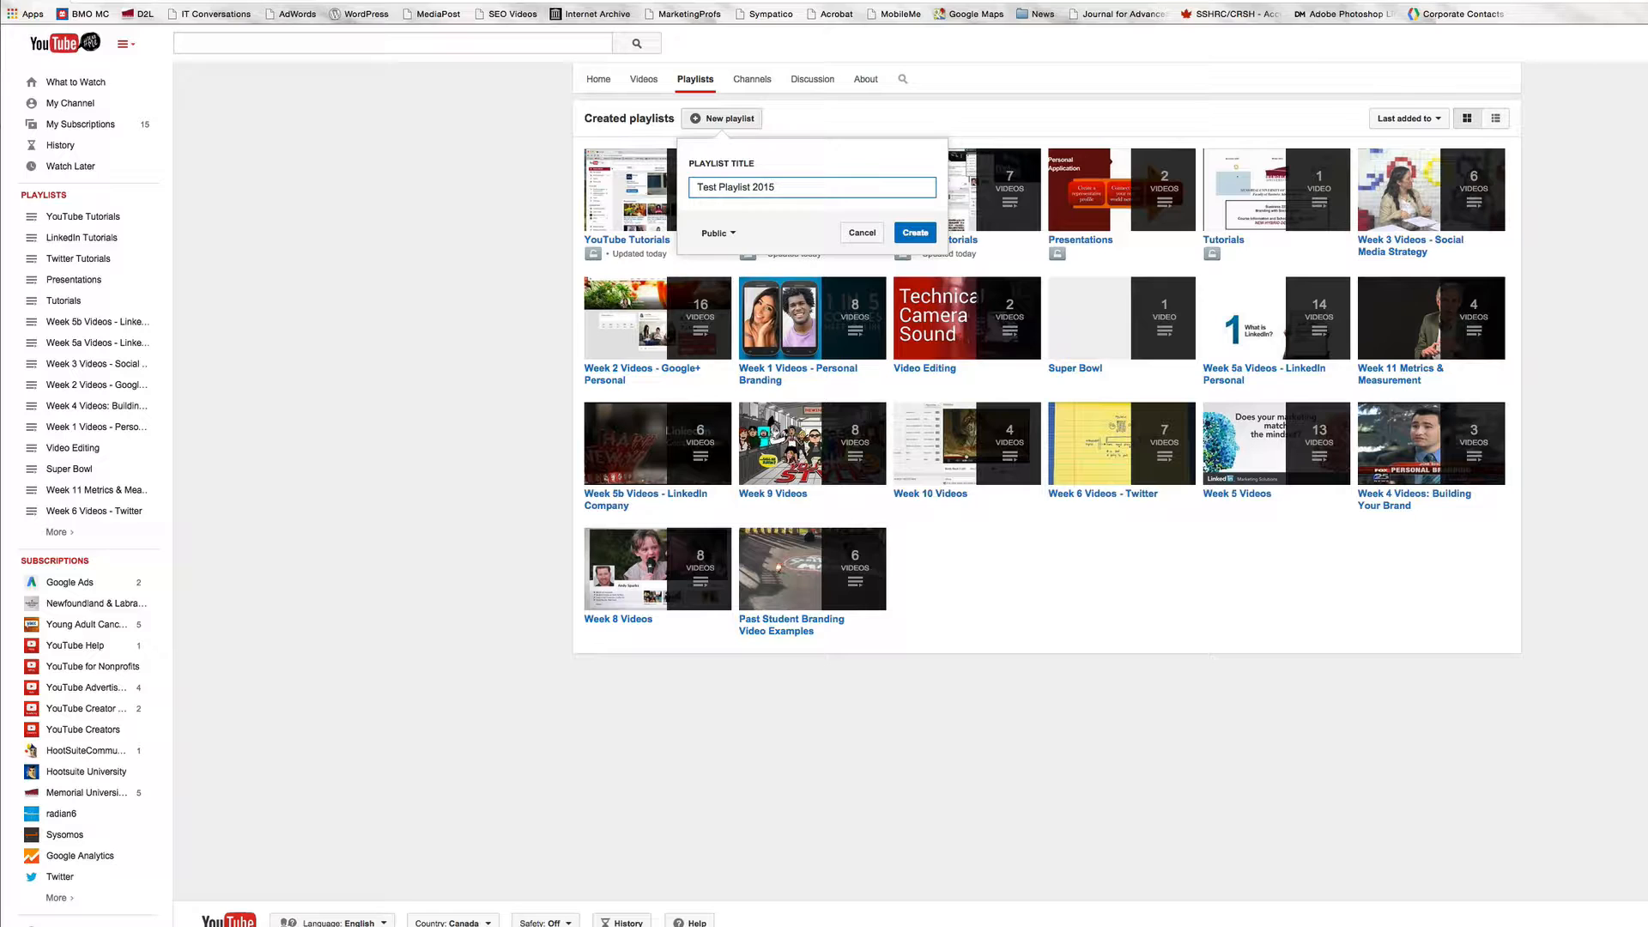
left_click(729, 236)
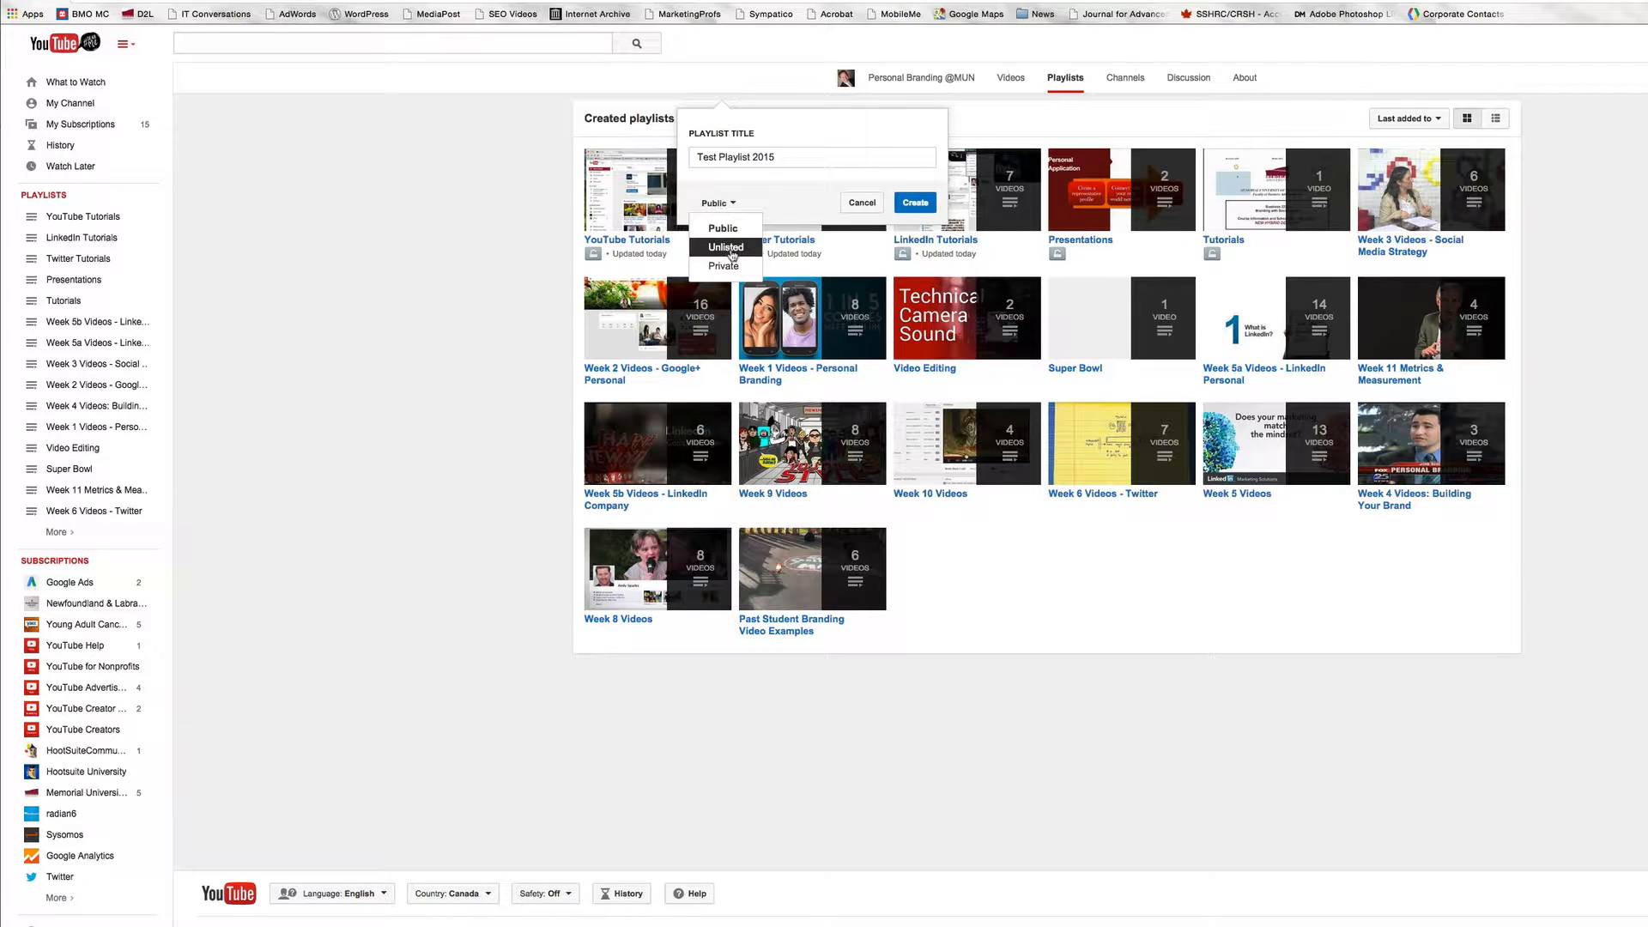
left_click(733, 254)
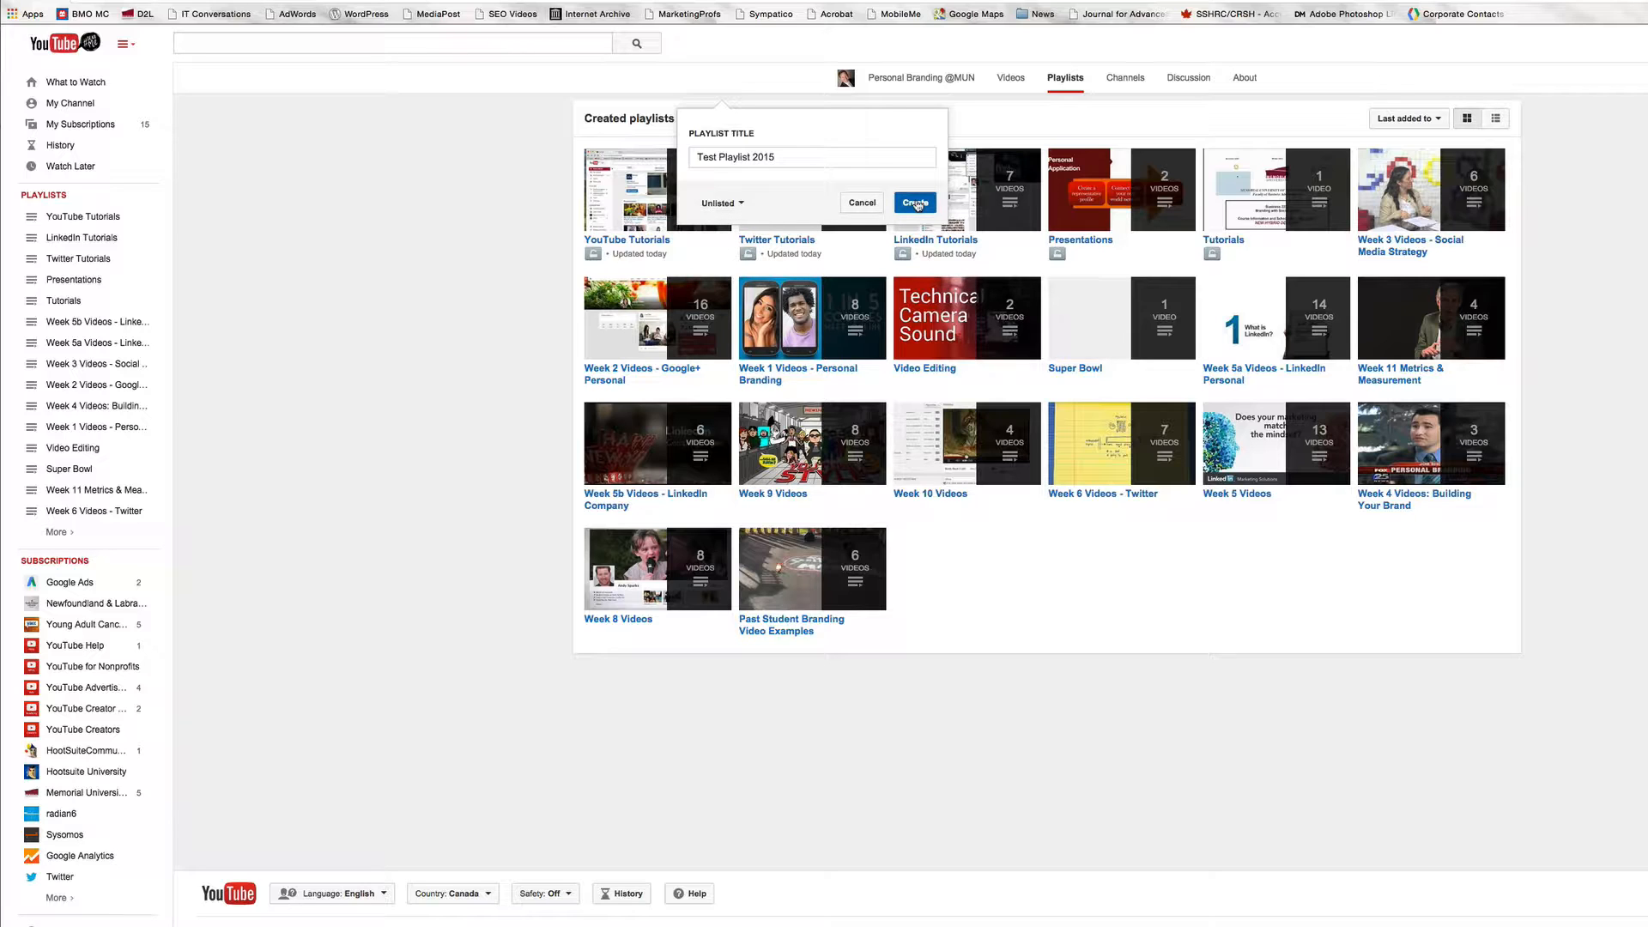
scroll(915, 214, "up", 1)
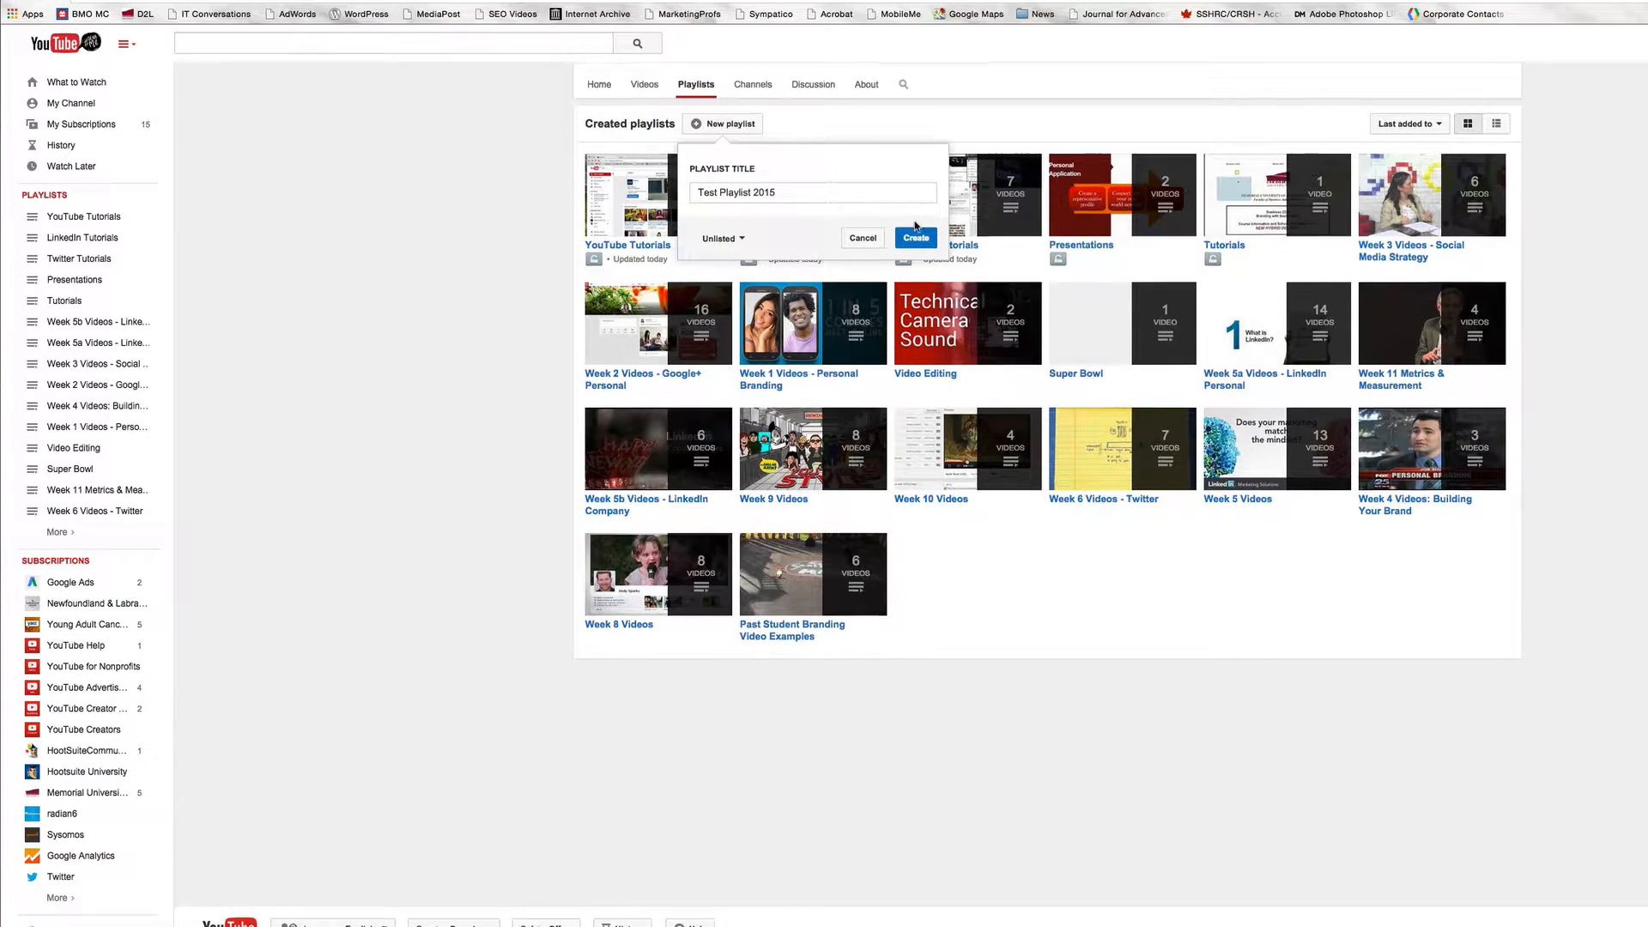
left_click(913, 240)
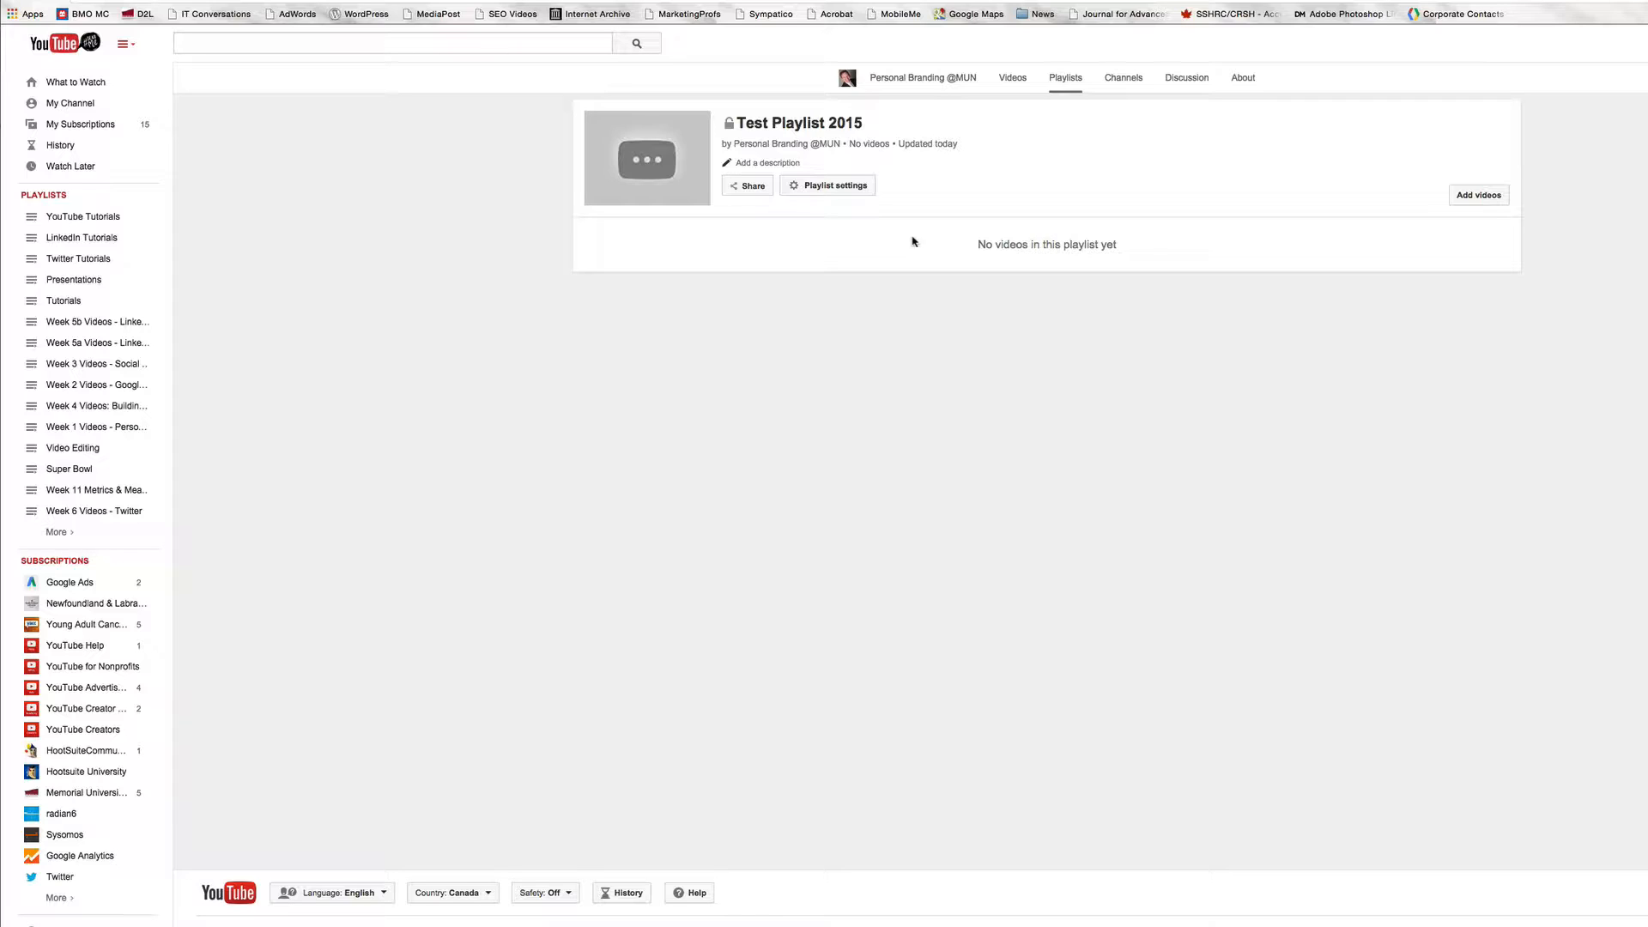
Add the description "Test playlist description" to the new playlist and save it.
left_click(767, 163)
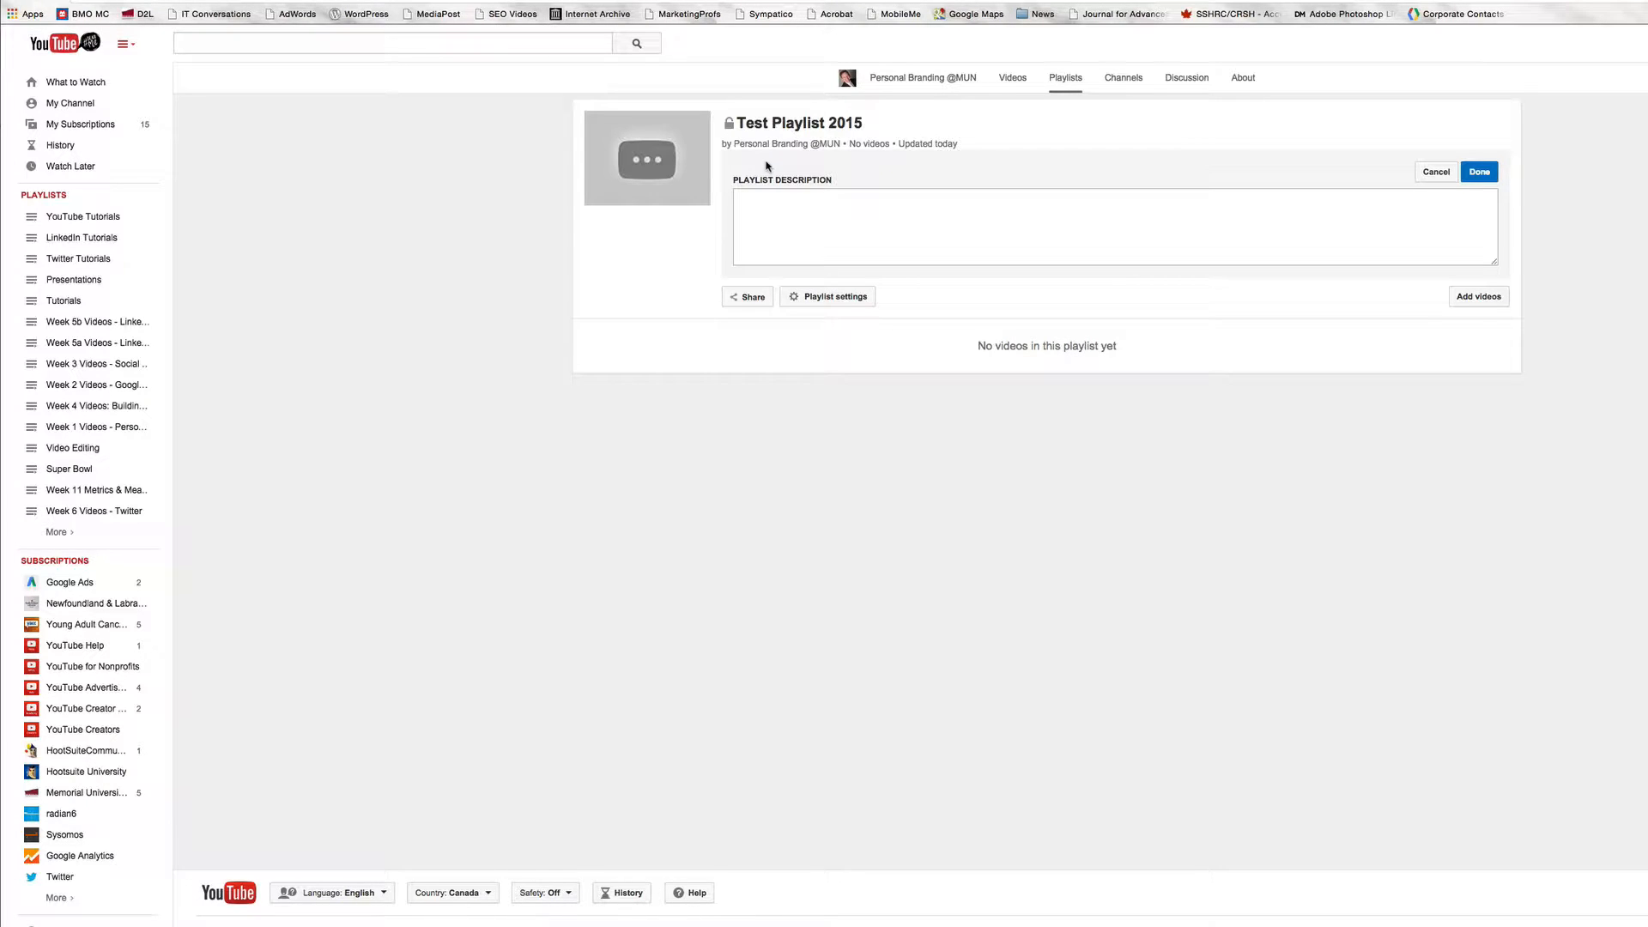
left_click(790, 222)
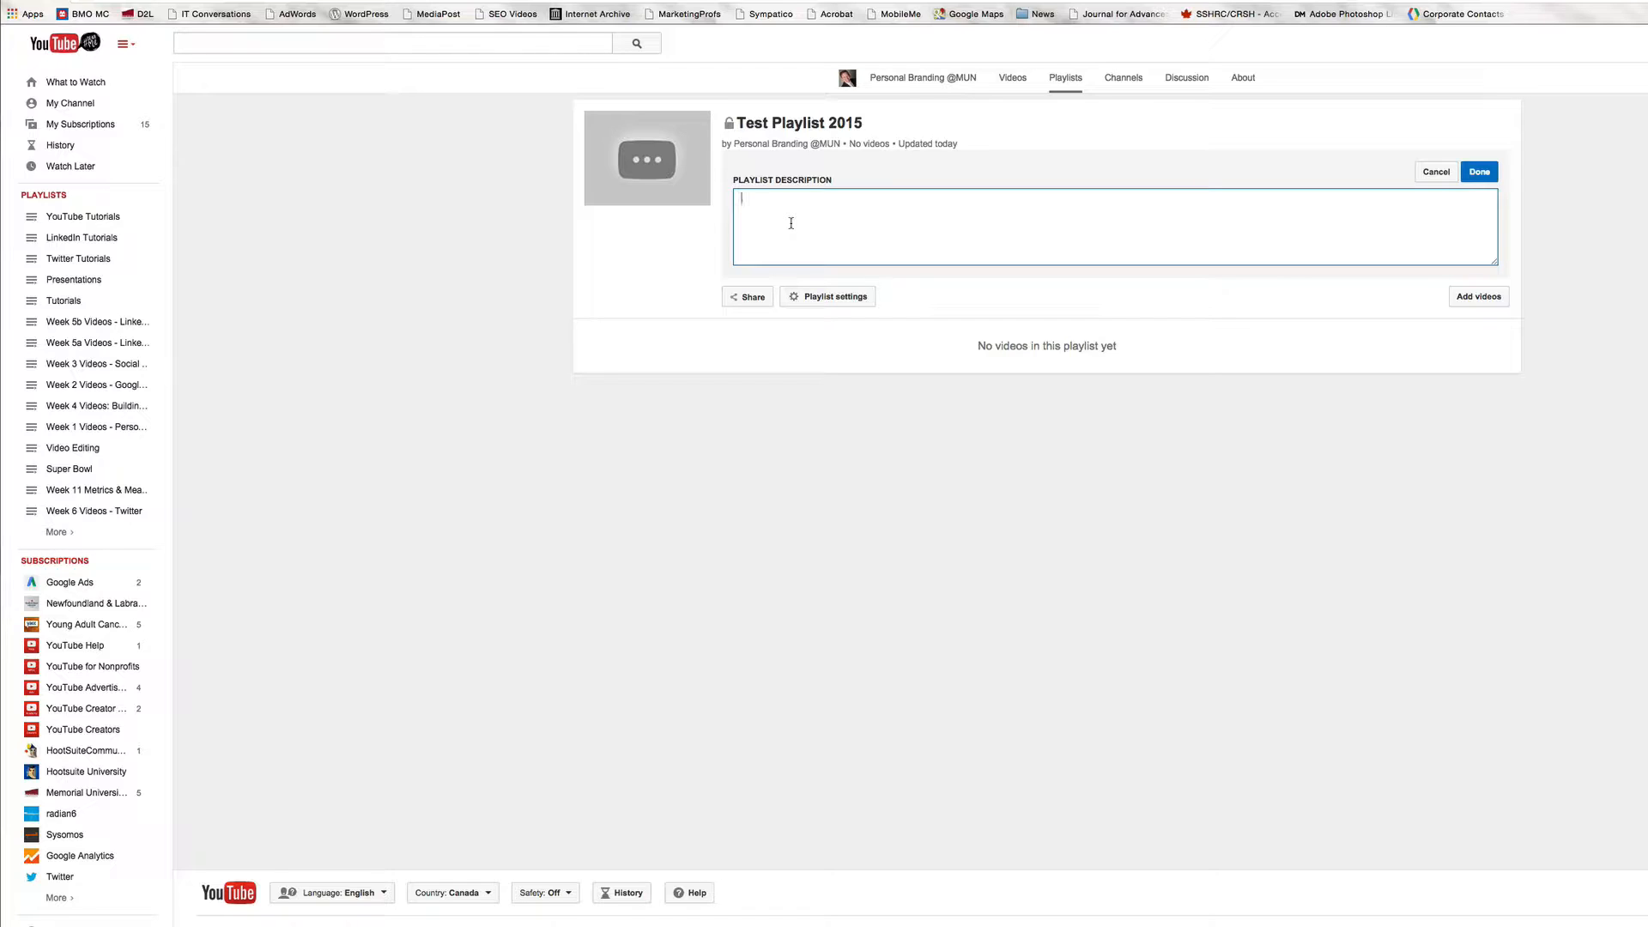
type("Test playlist desciption.")
key("BackSpace")
key("BackSpace")
key("BackSpace")
key("BackSpace")
key("BackSpace")
key("BackSpace")
type("ription")
left_click(1479, 172)
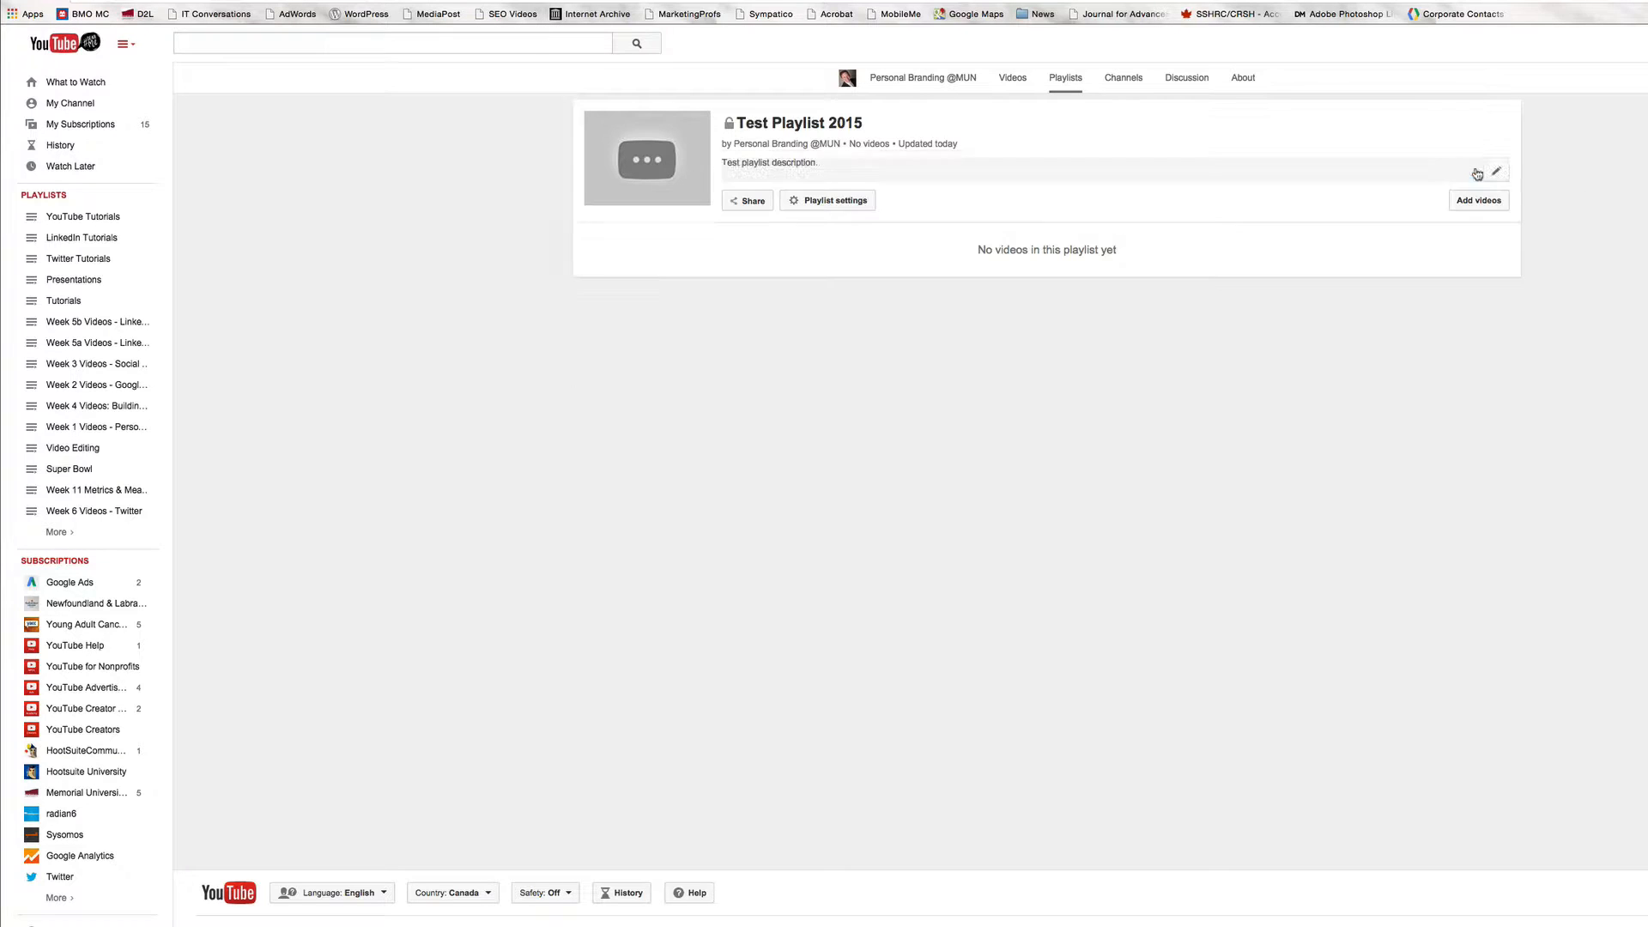
Choose Manual ordering in the playlist's settings and save them.
left_click(815, 203)
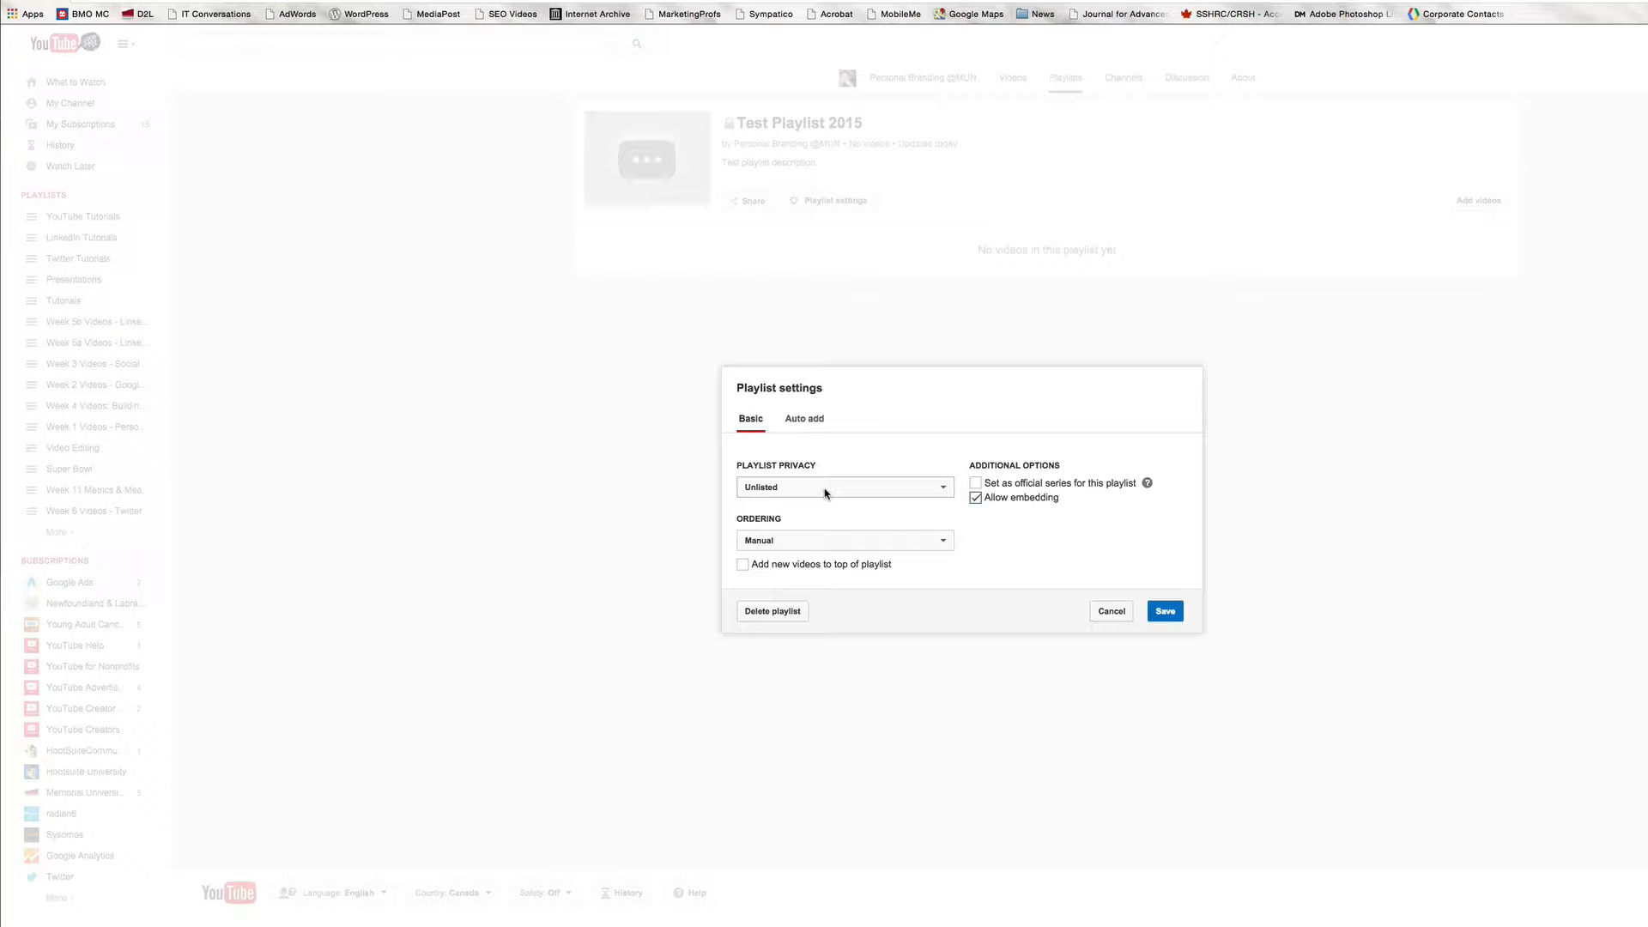
left_click(940, 543)
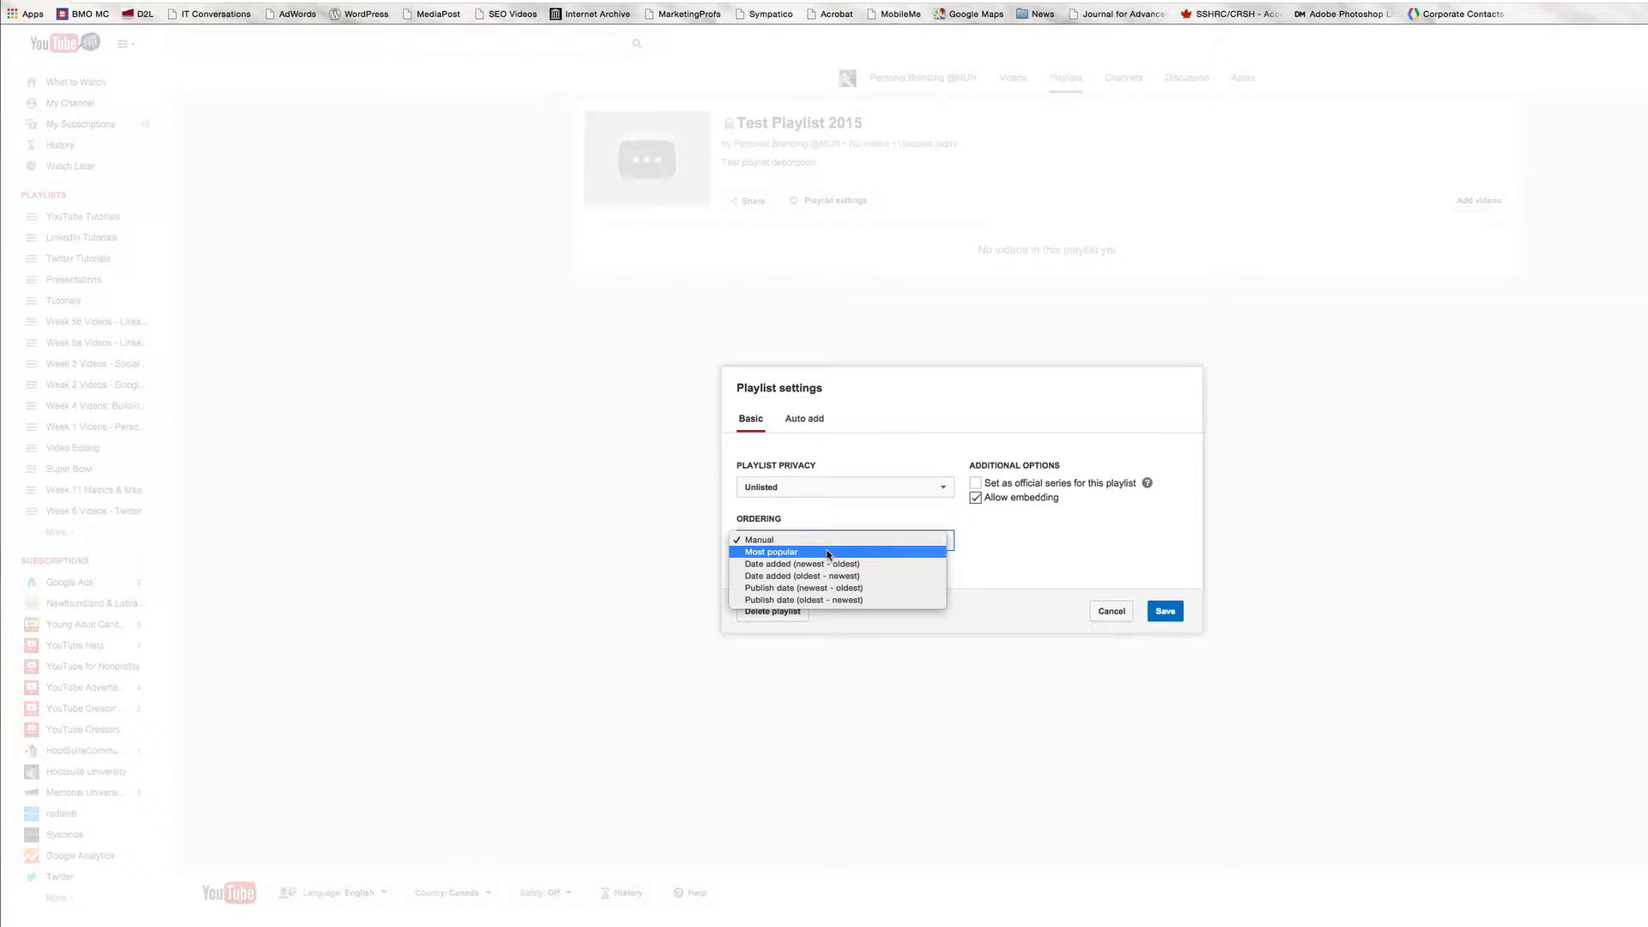
left_click(773, 541)
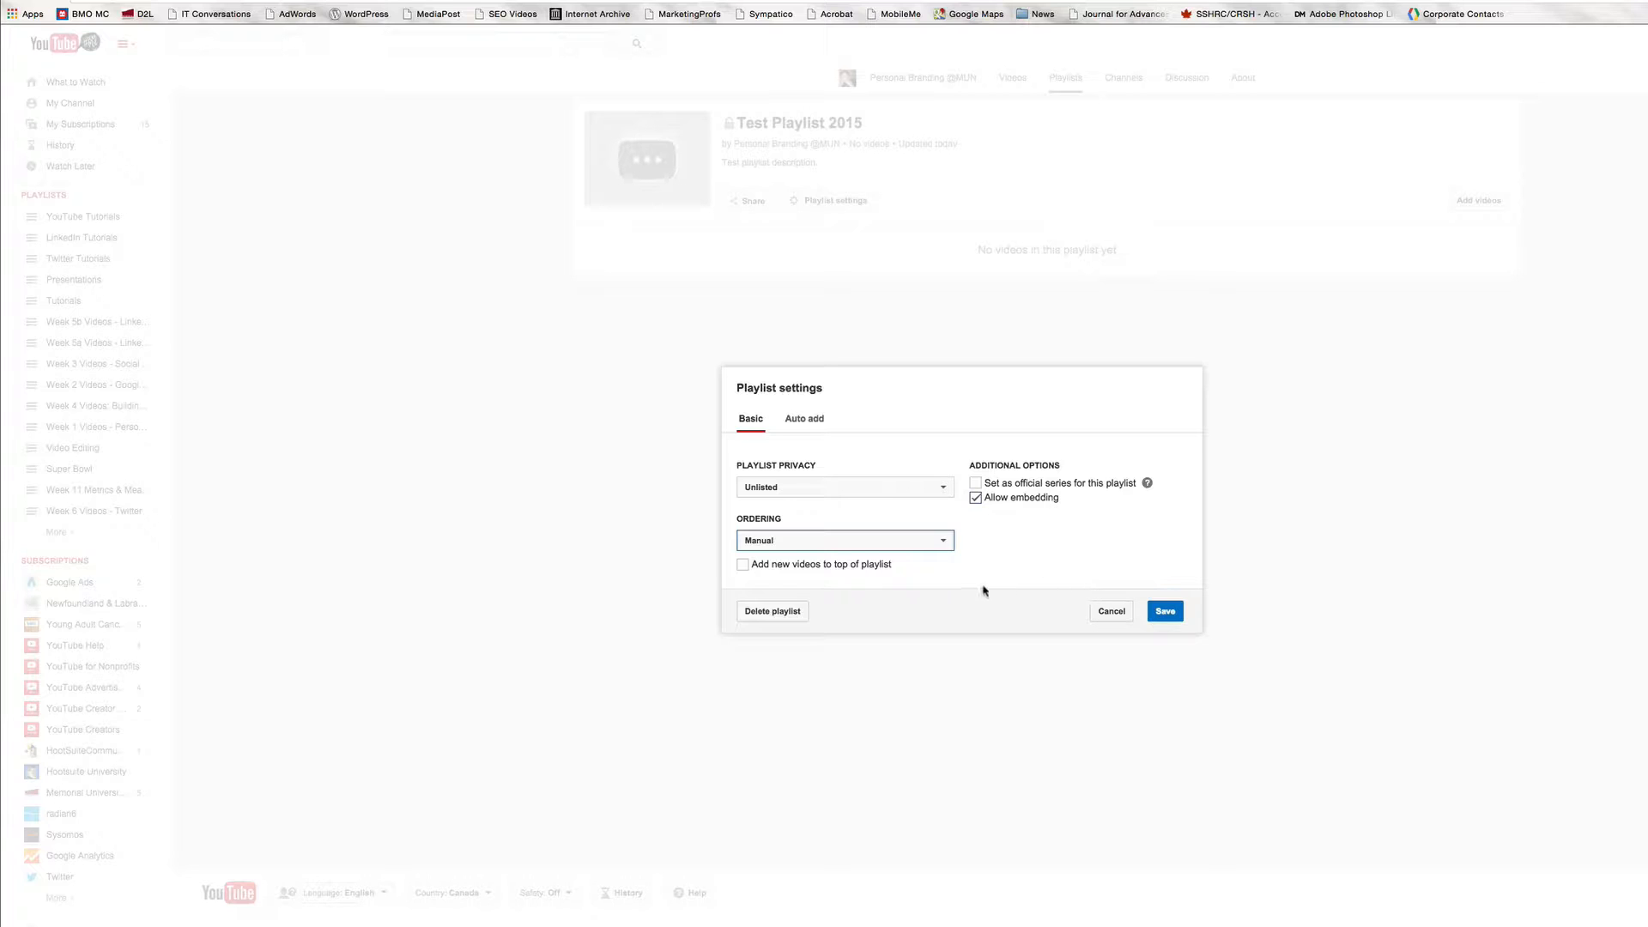
left_click(1165, 611)
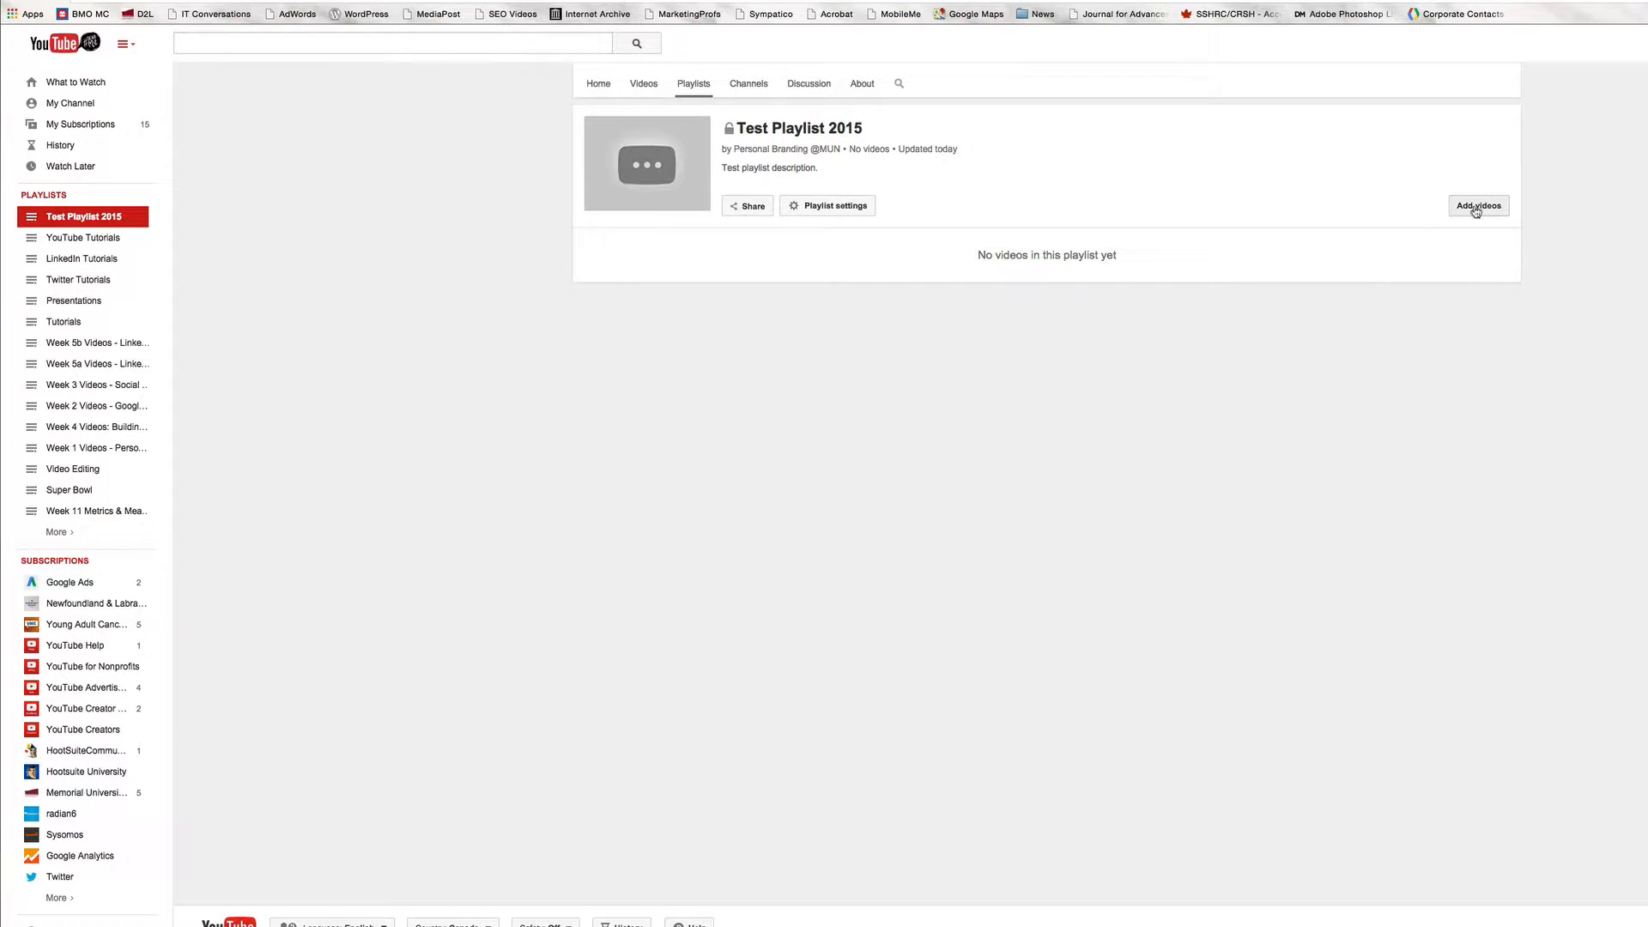
Search for "personal branding" videos and add "Personal Branding- CardoneZone" to the playlist.
left_click(1475, 210)
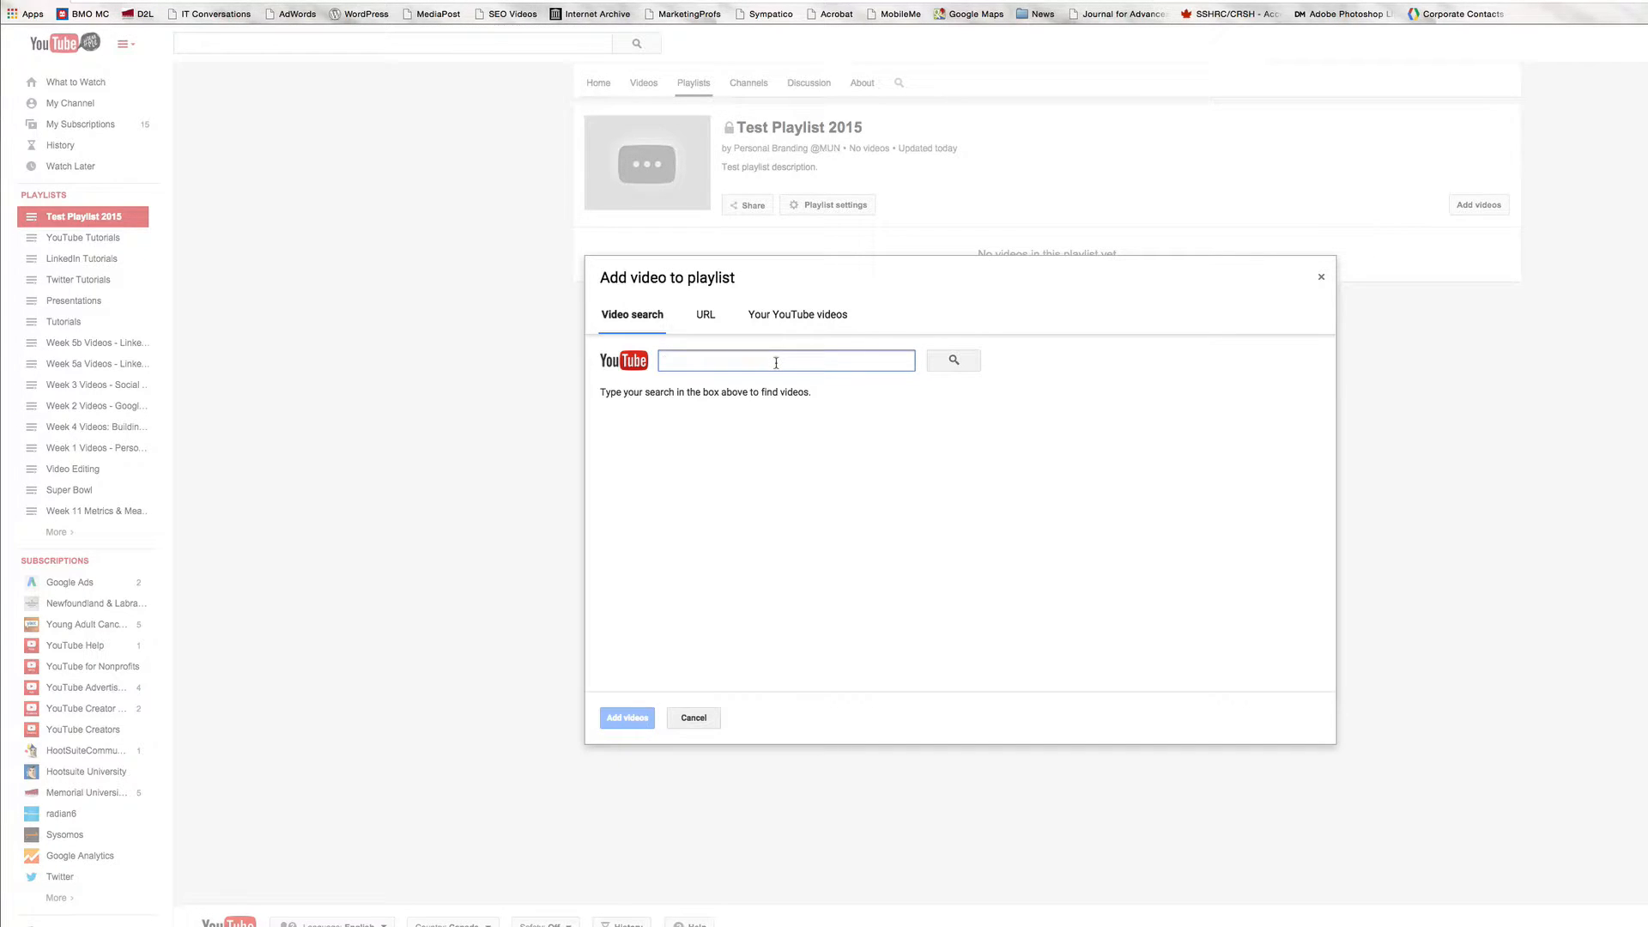
type("personal")
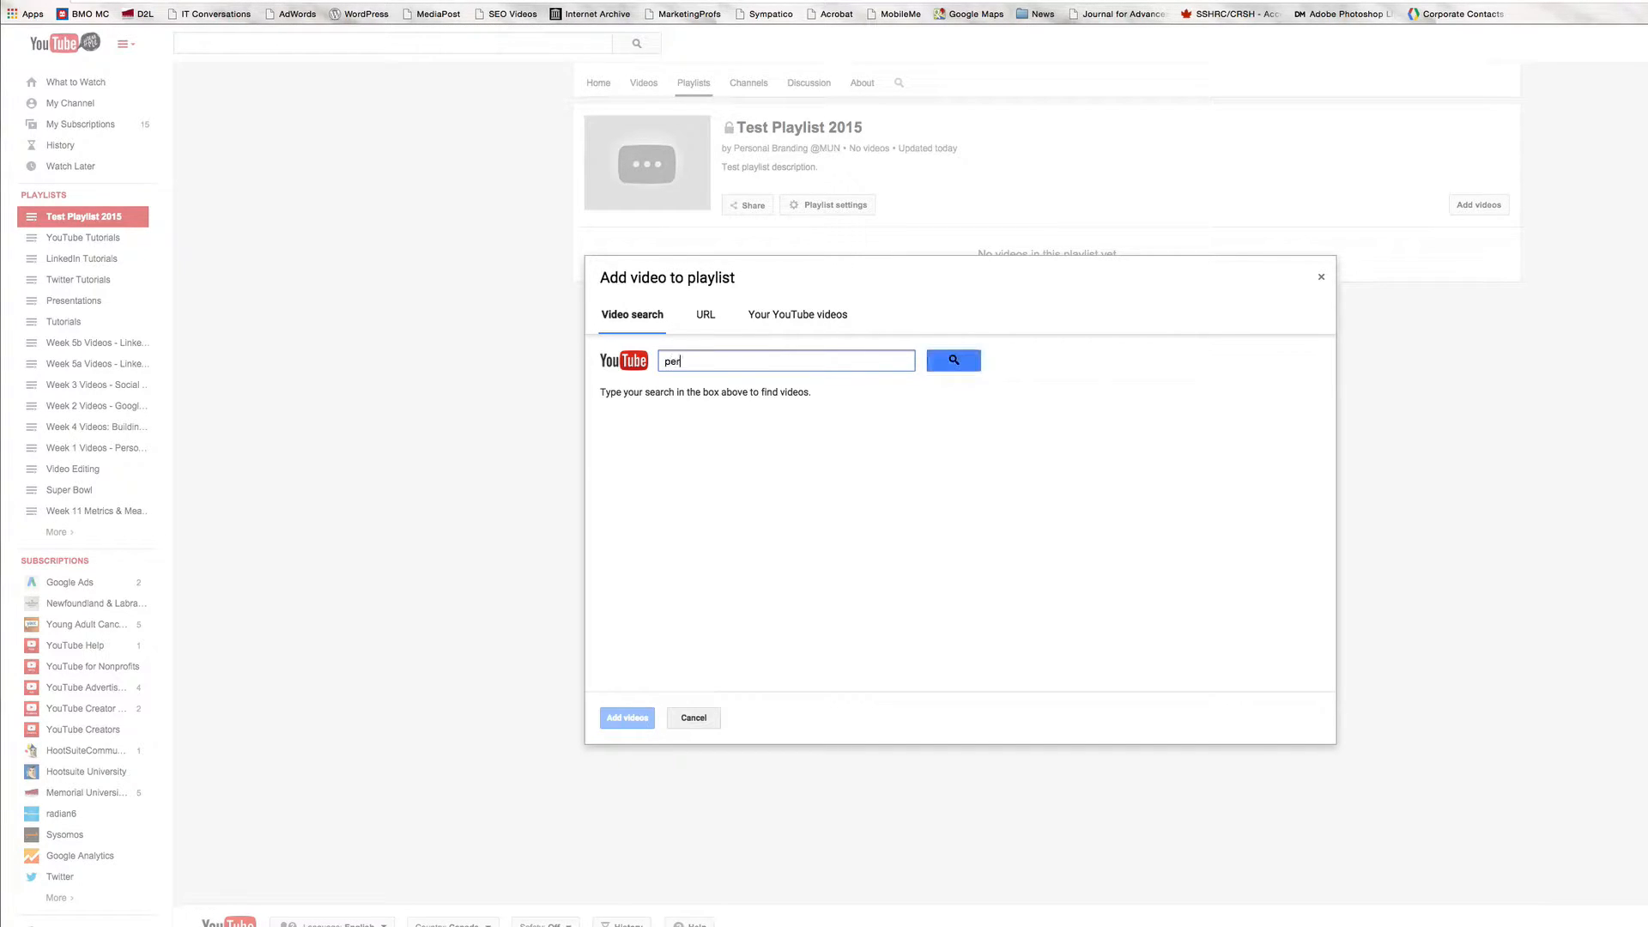
key("BackSpace")
key("BackSpace")
type("al branding")
left_click(953, 361)
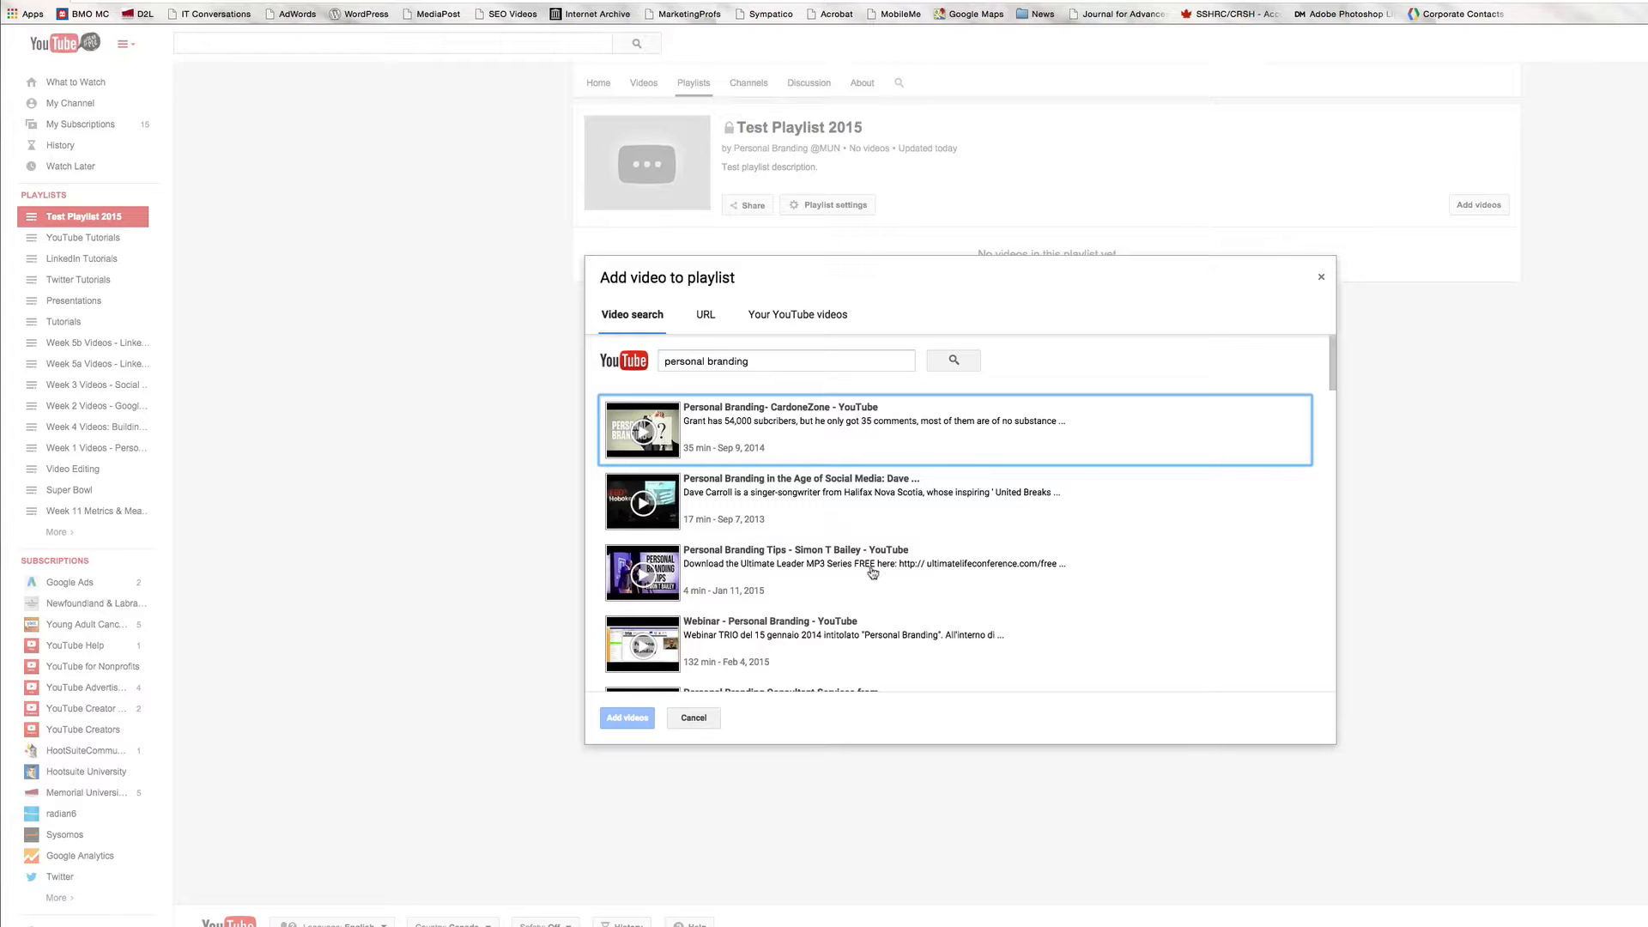
left_click(772, 418)
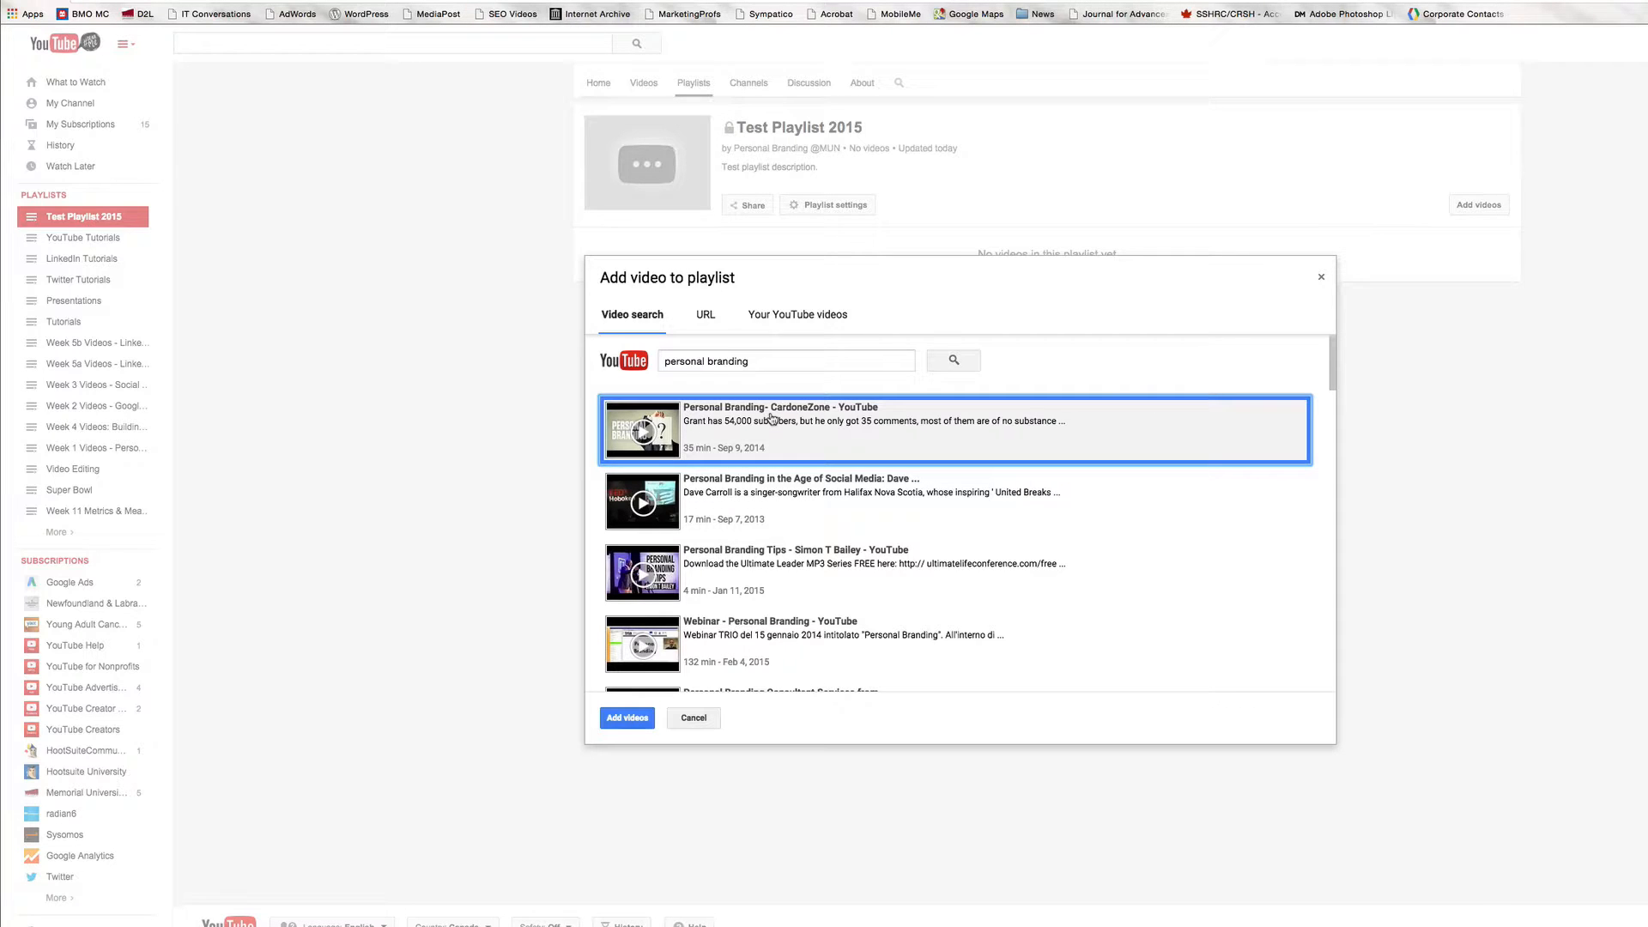
left_click(642, 721)
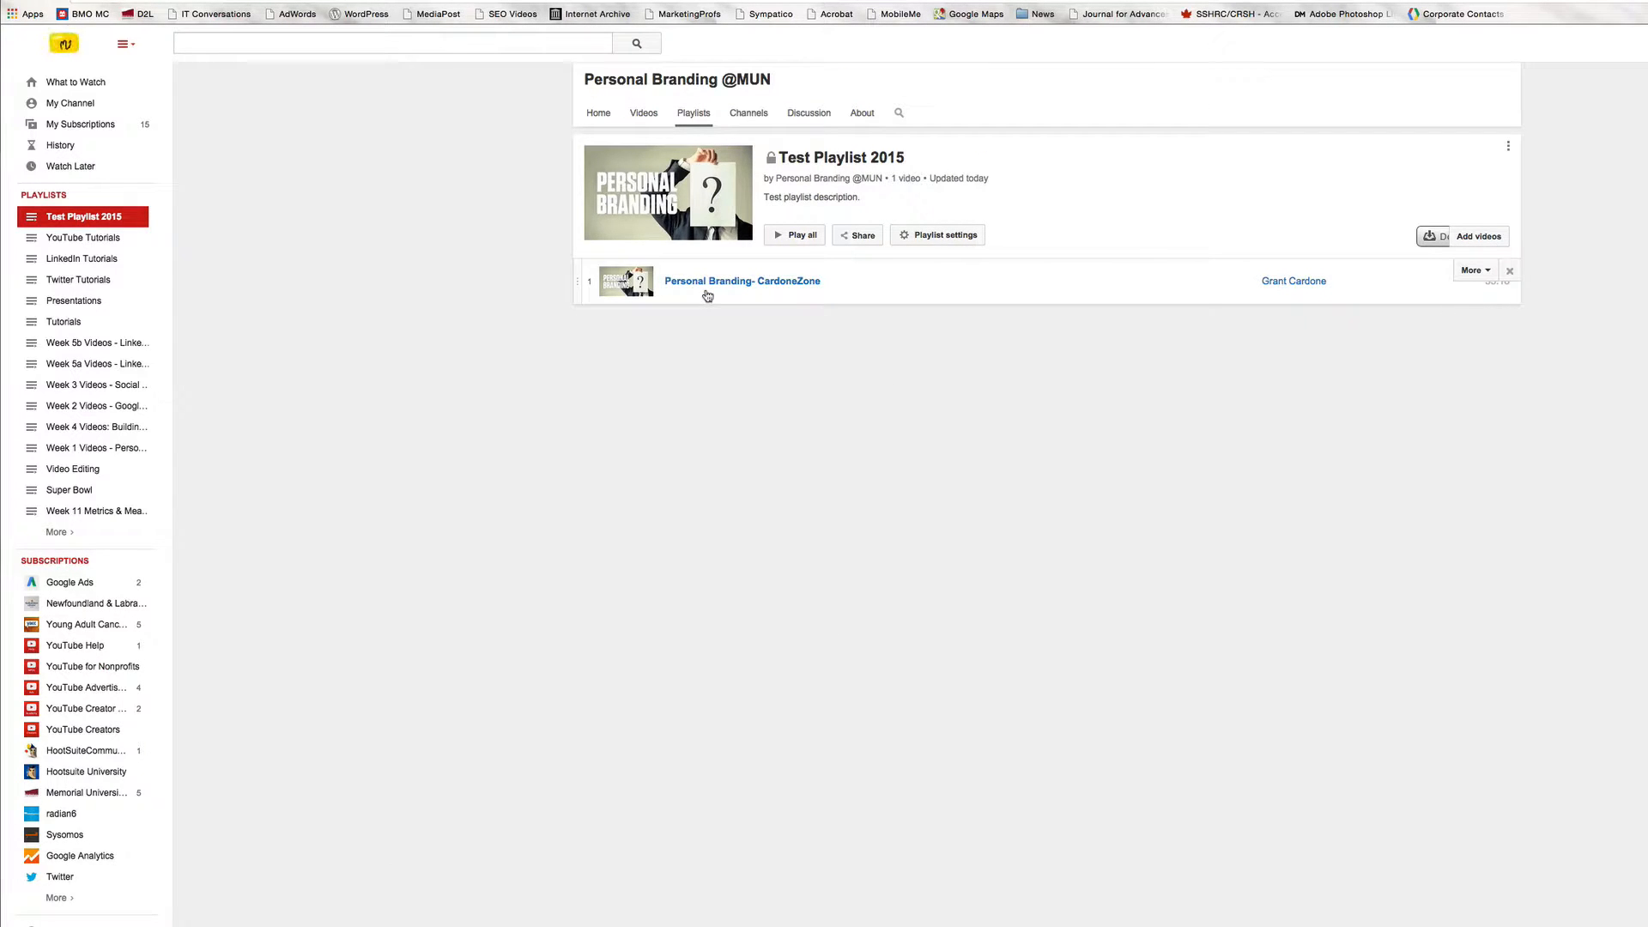
Add "Week 5 Feb-04-15 Google+ Hangout" from the channel's own videos to the playlist.
left_click(1480, 242)
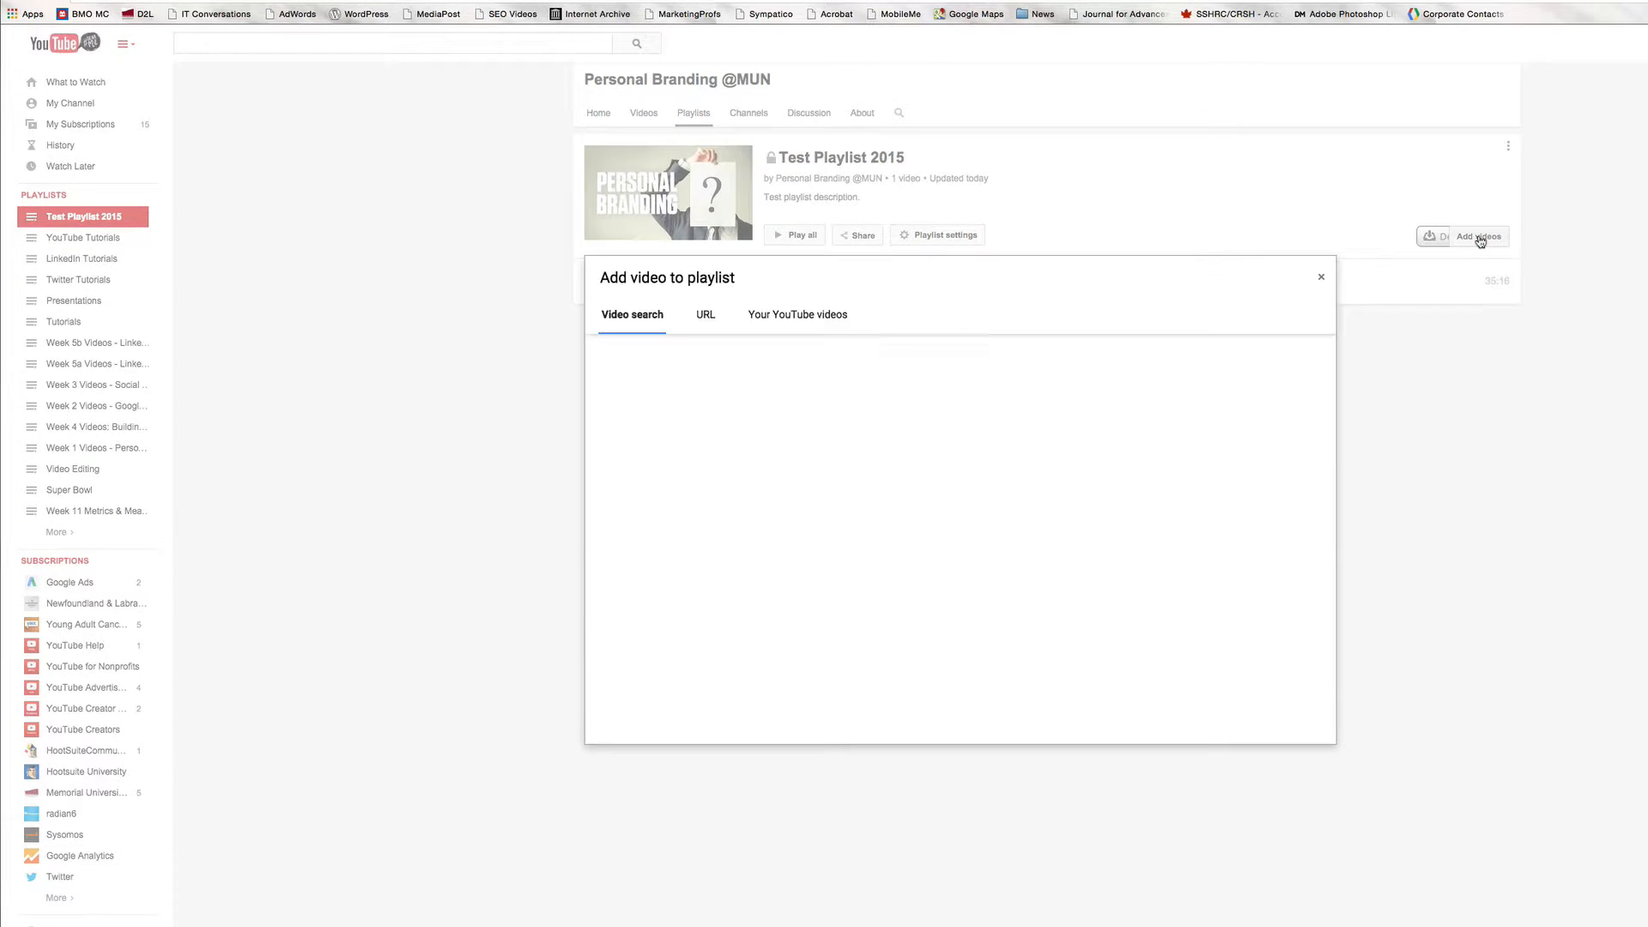
left_click(704, 316)
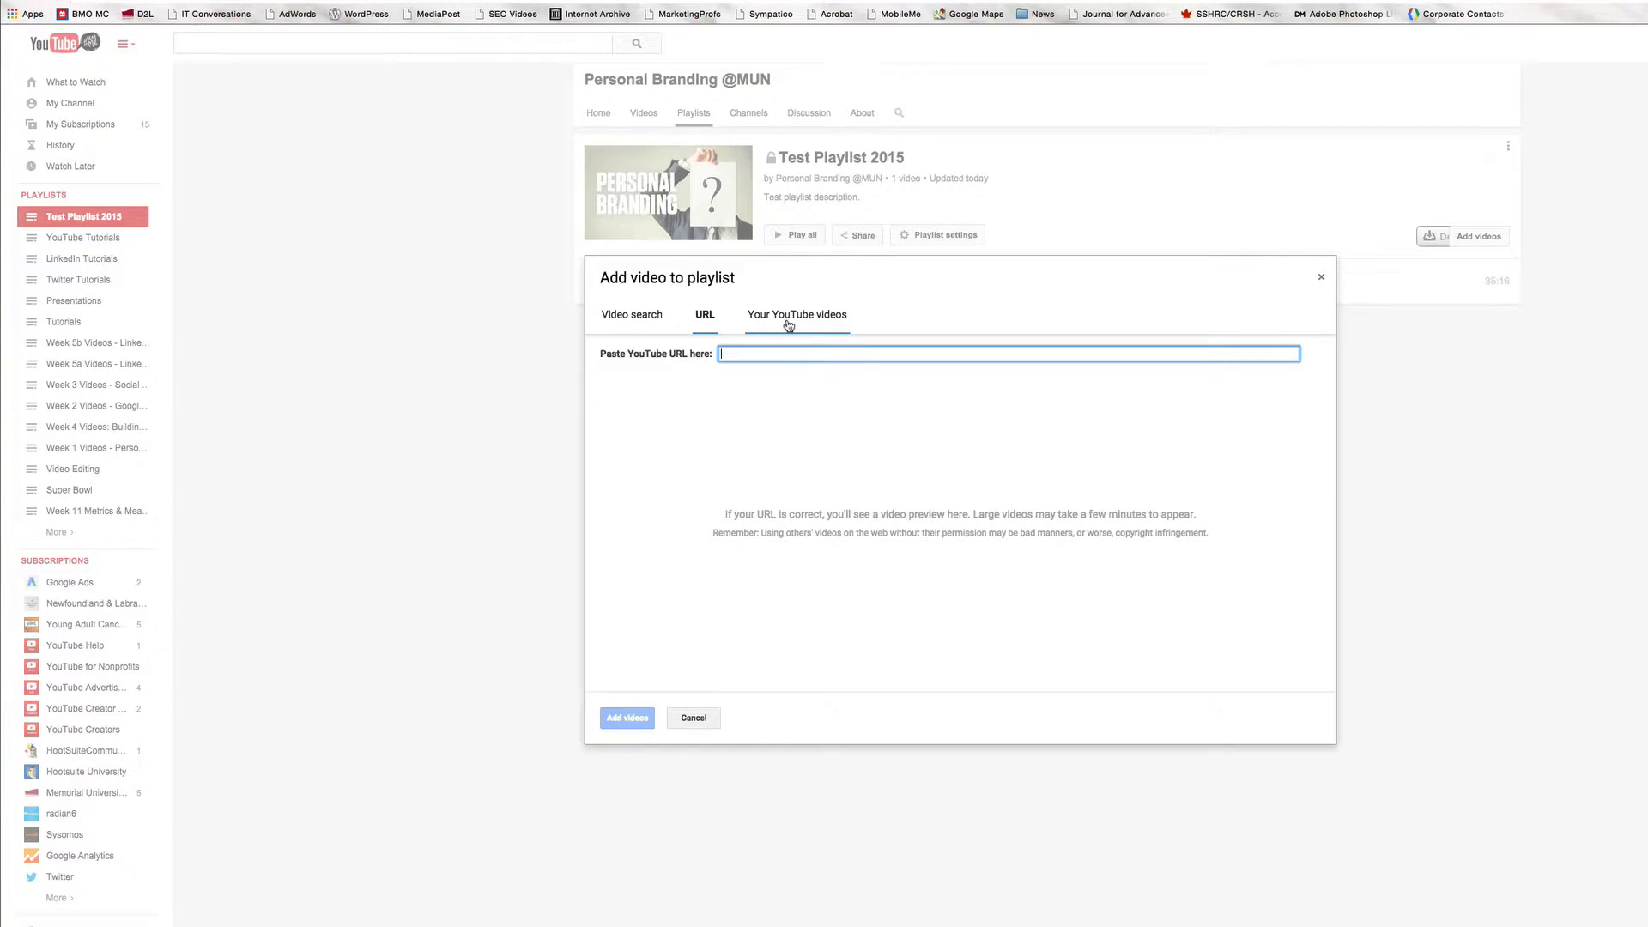
left_click(786, 318)
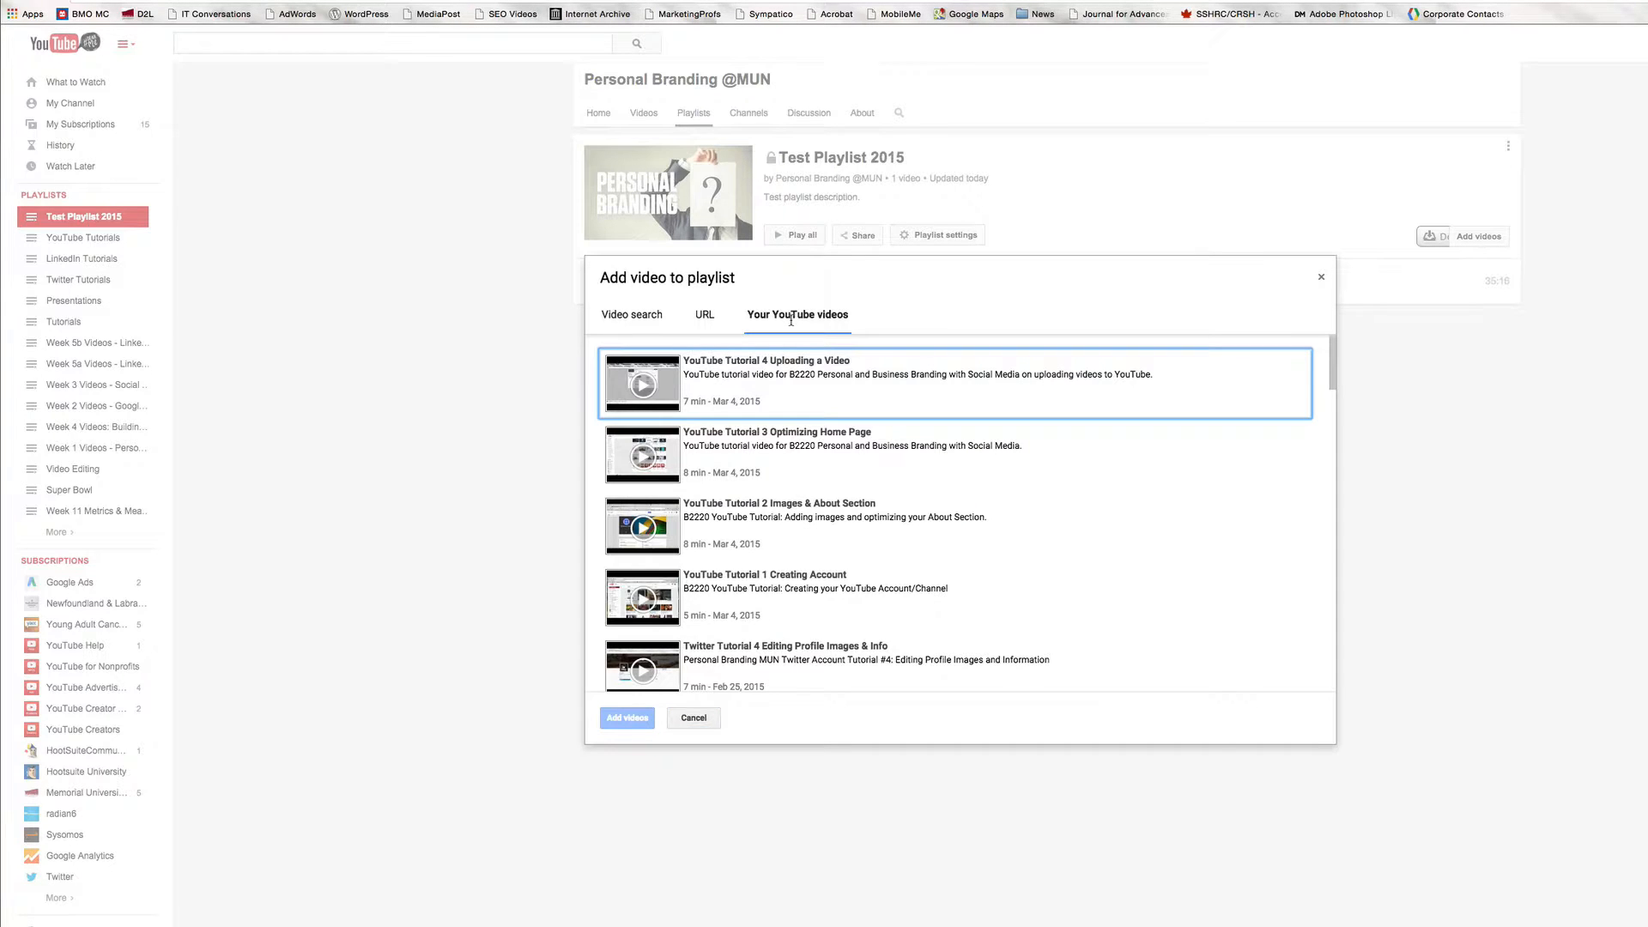
scroll(853, 587, "down", 5)
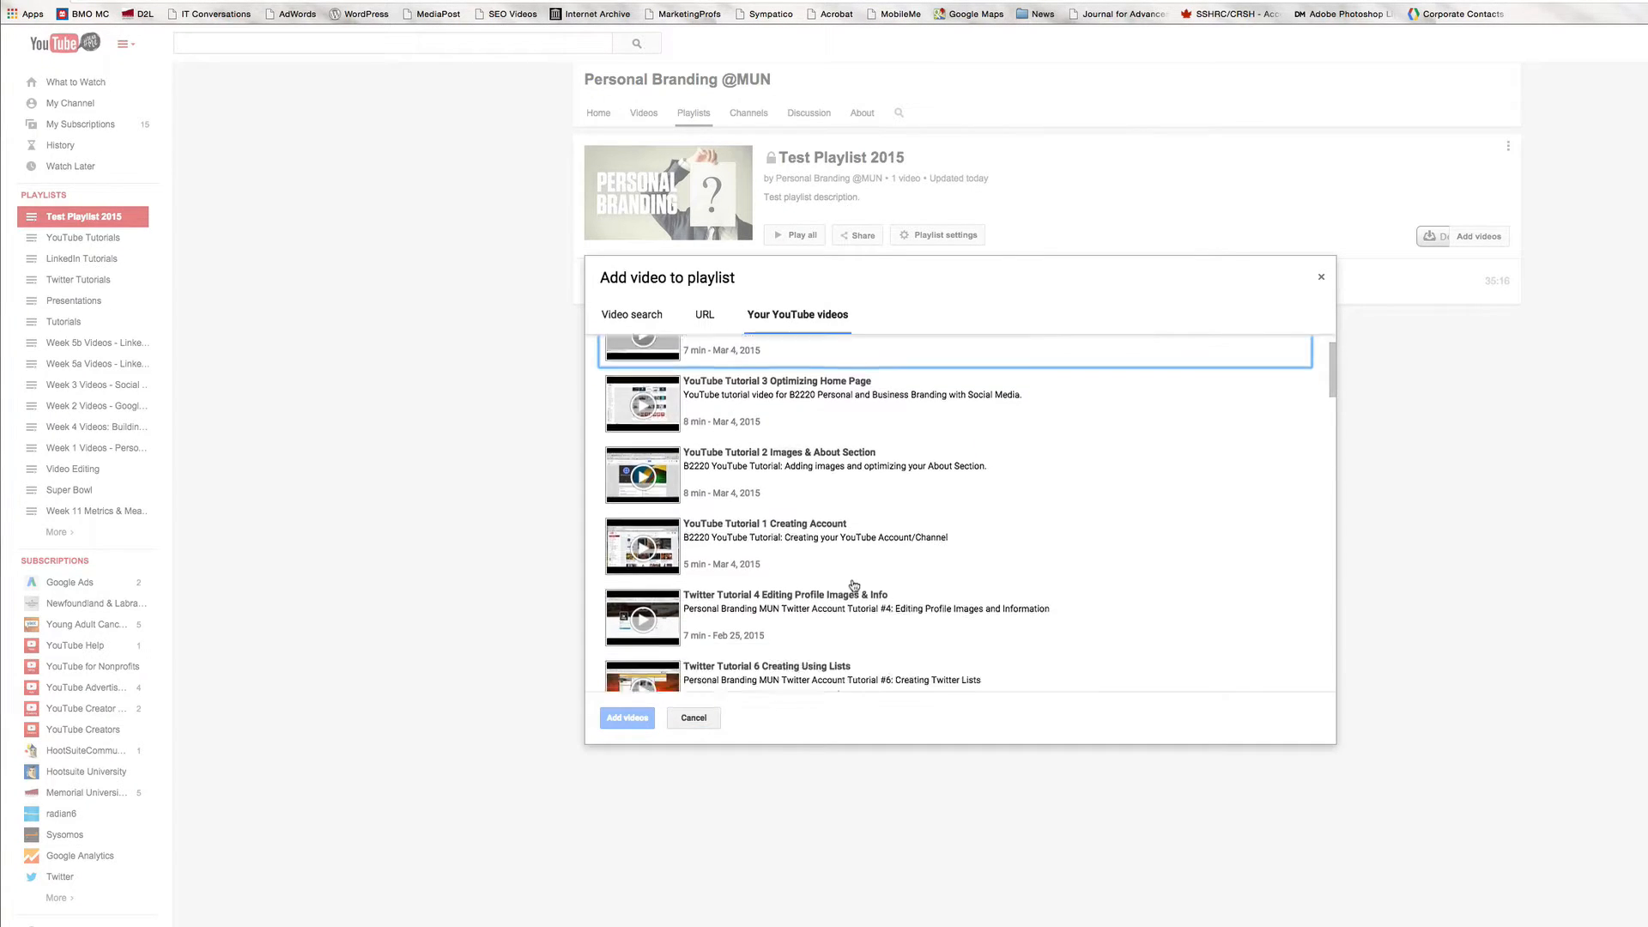
scroll(853, 586, "down", 5)
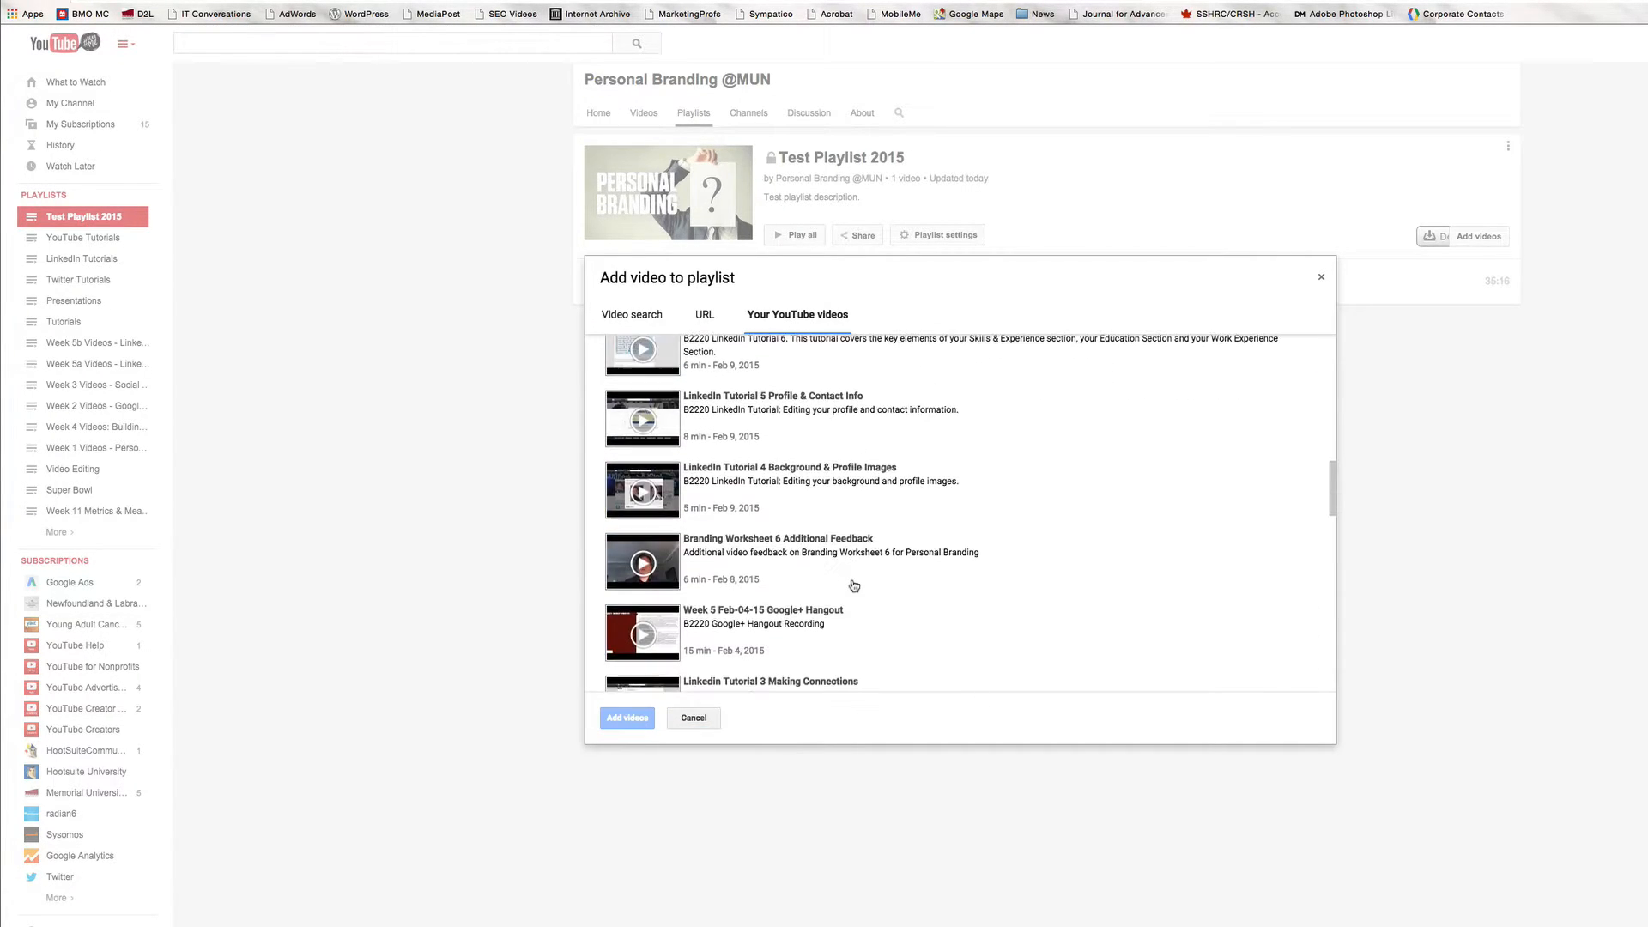
left_click(741, 567)
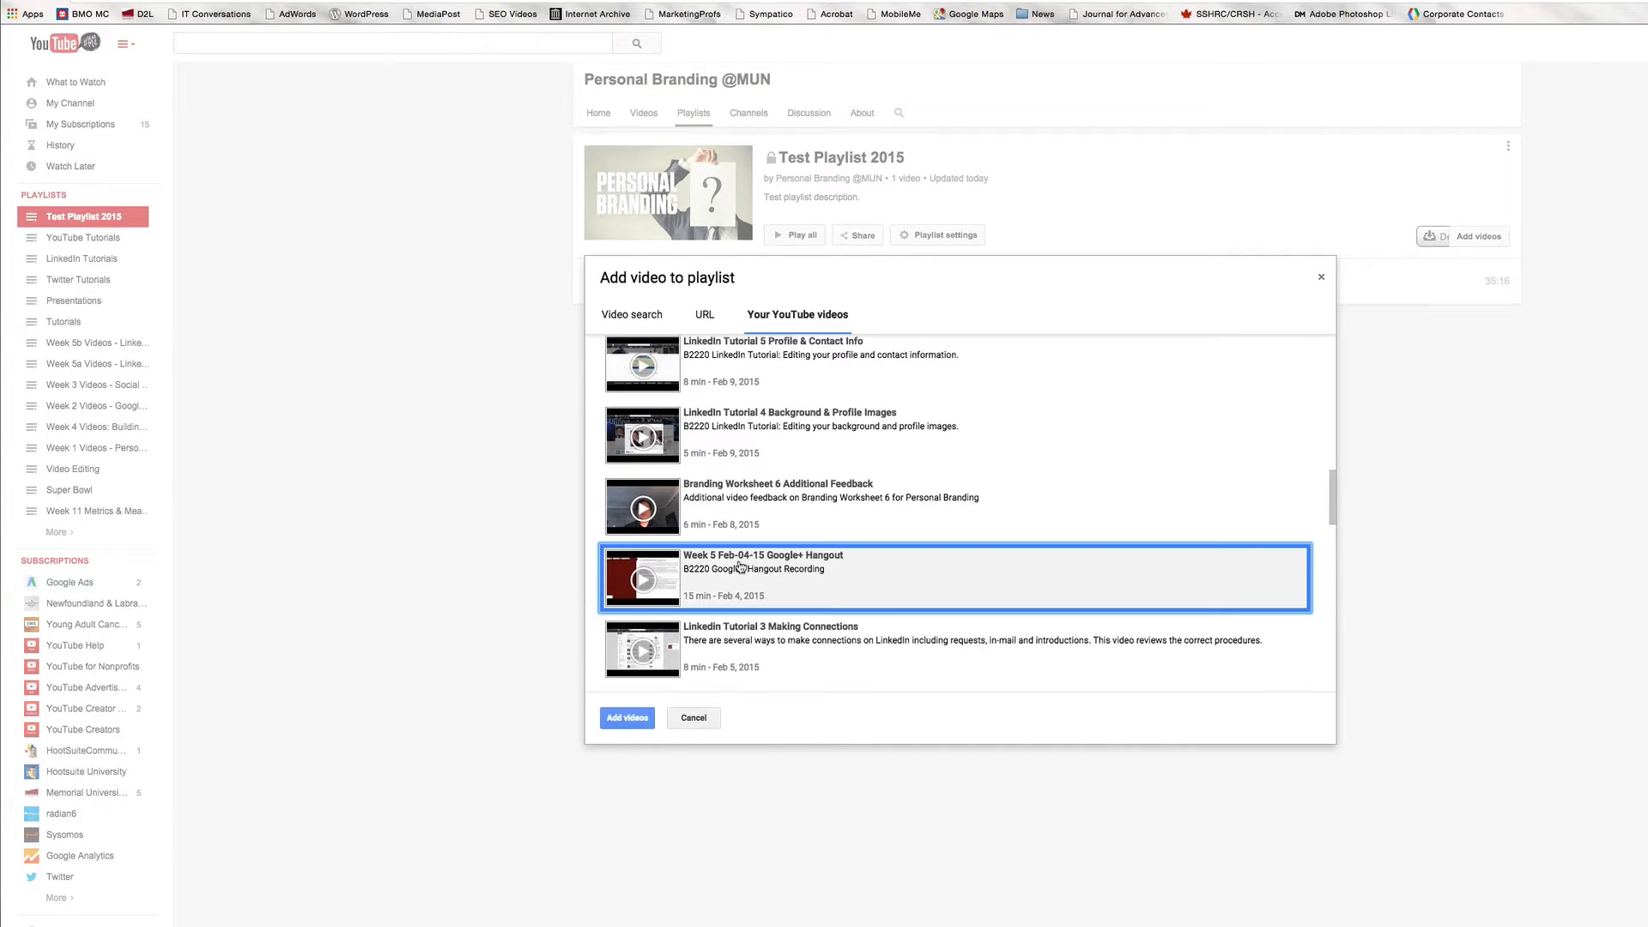
left_click(628, 719)
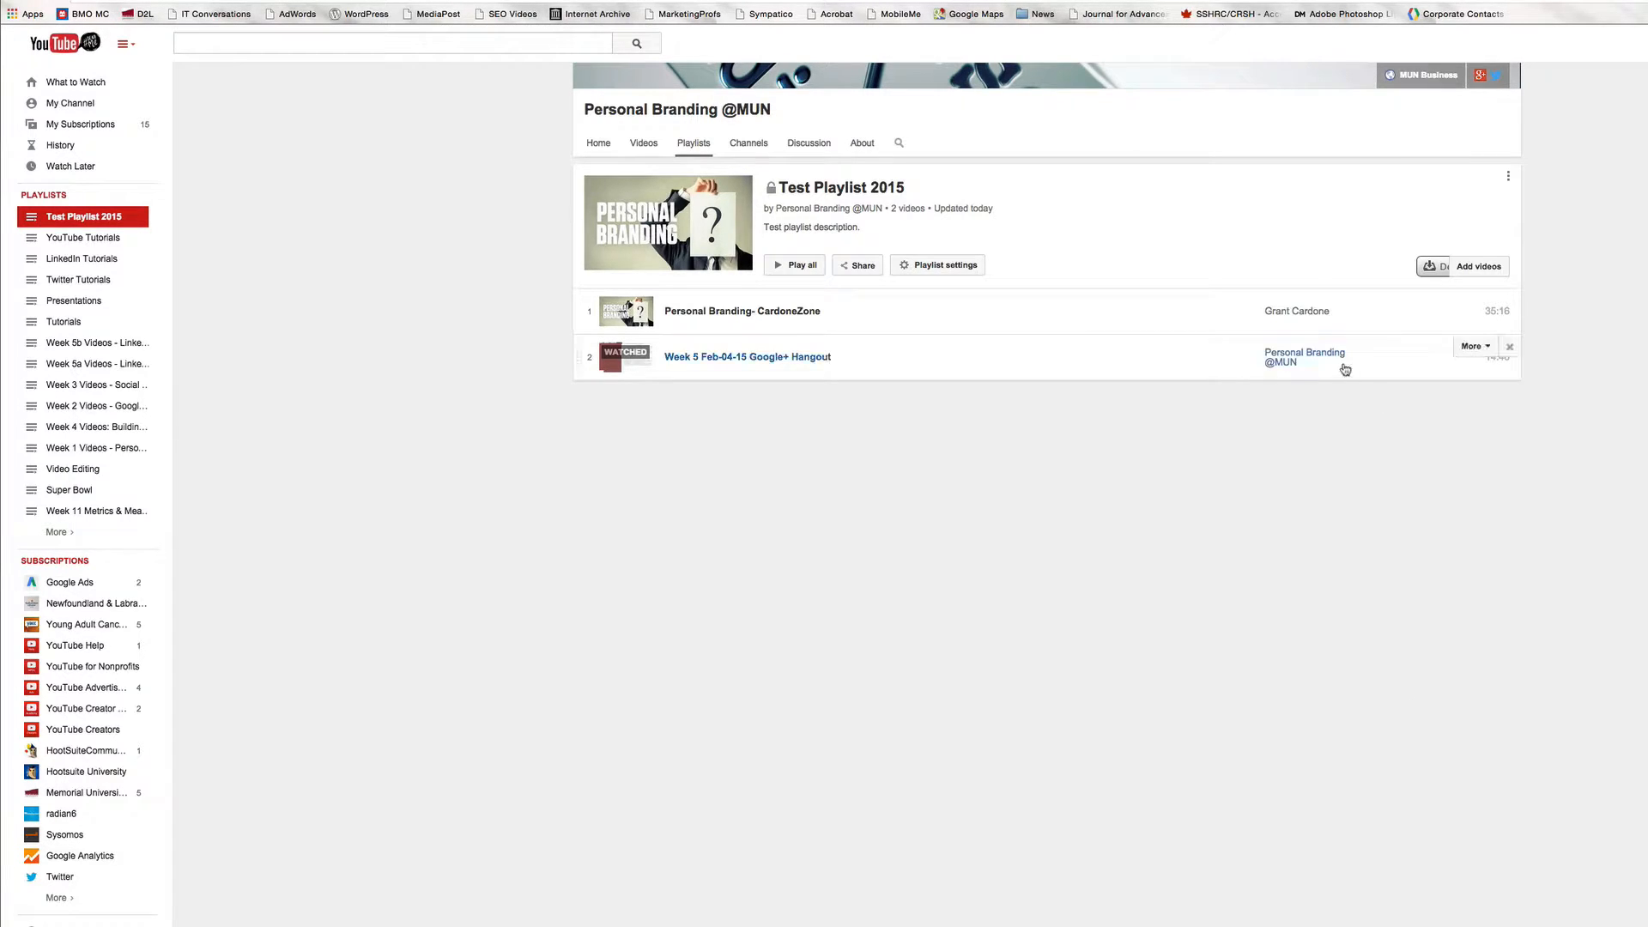
Reorder the playlist so that "Week 5 Feb-04-15 Google+ Hangout" comes first.
mouse_move(1325, 361)
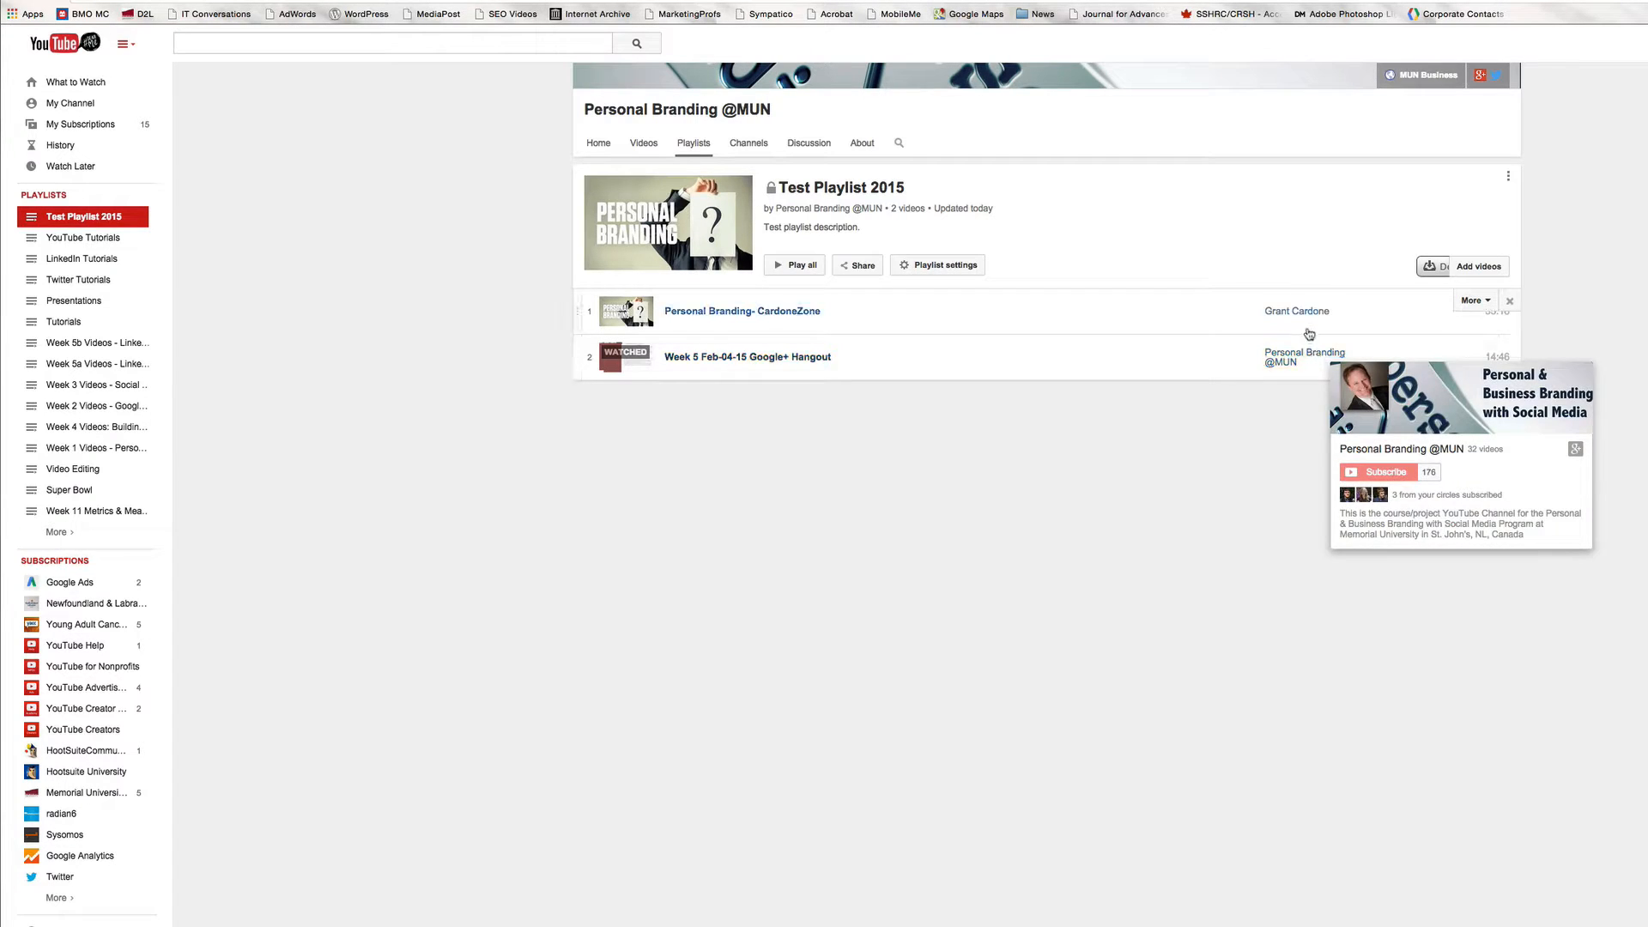
mouse_move(1306, 320)
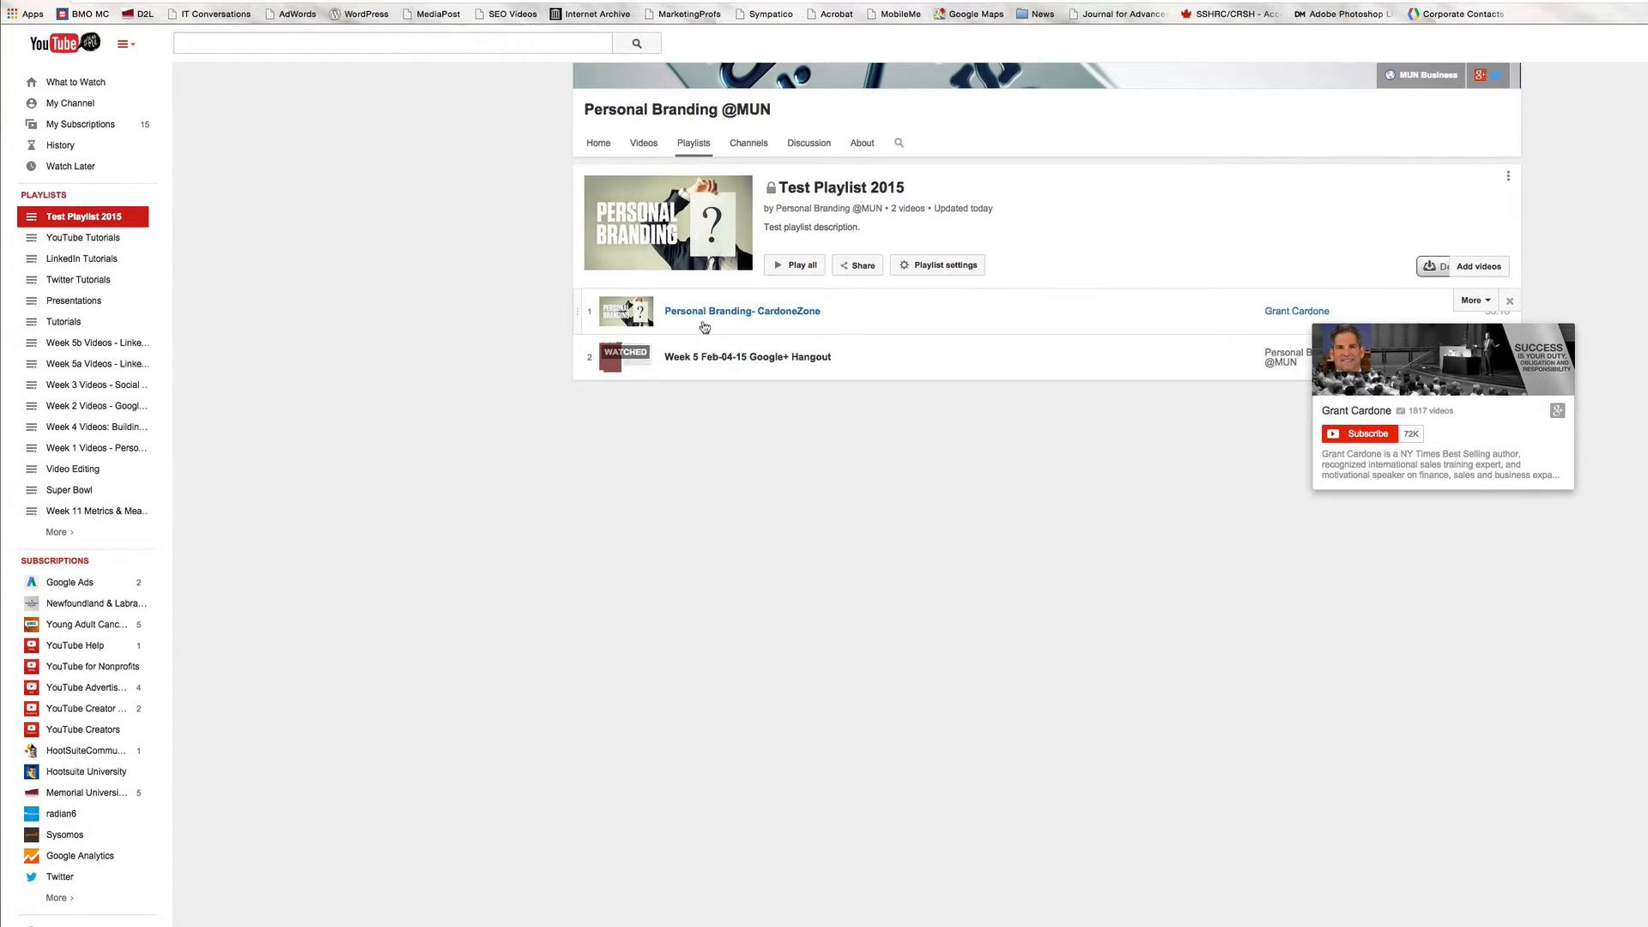
scroll(604, 363, "up", 1)
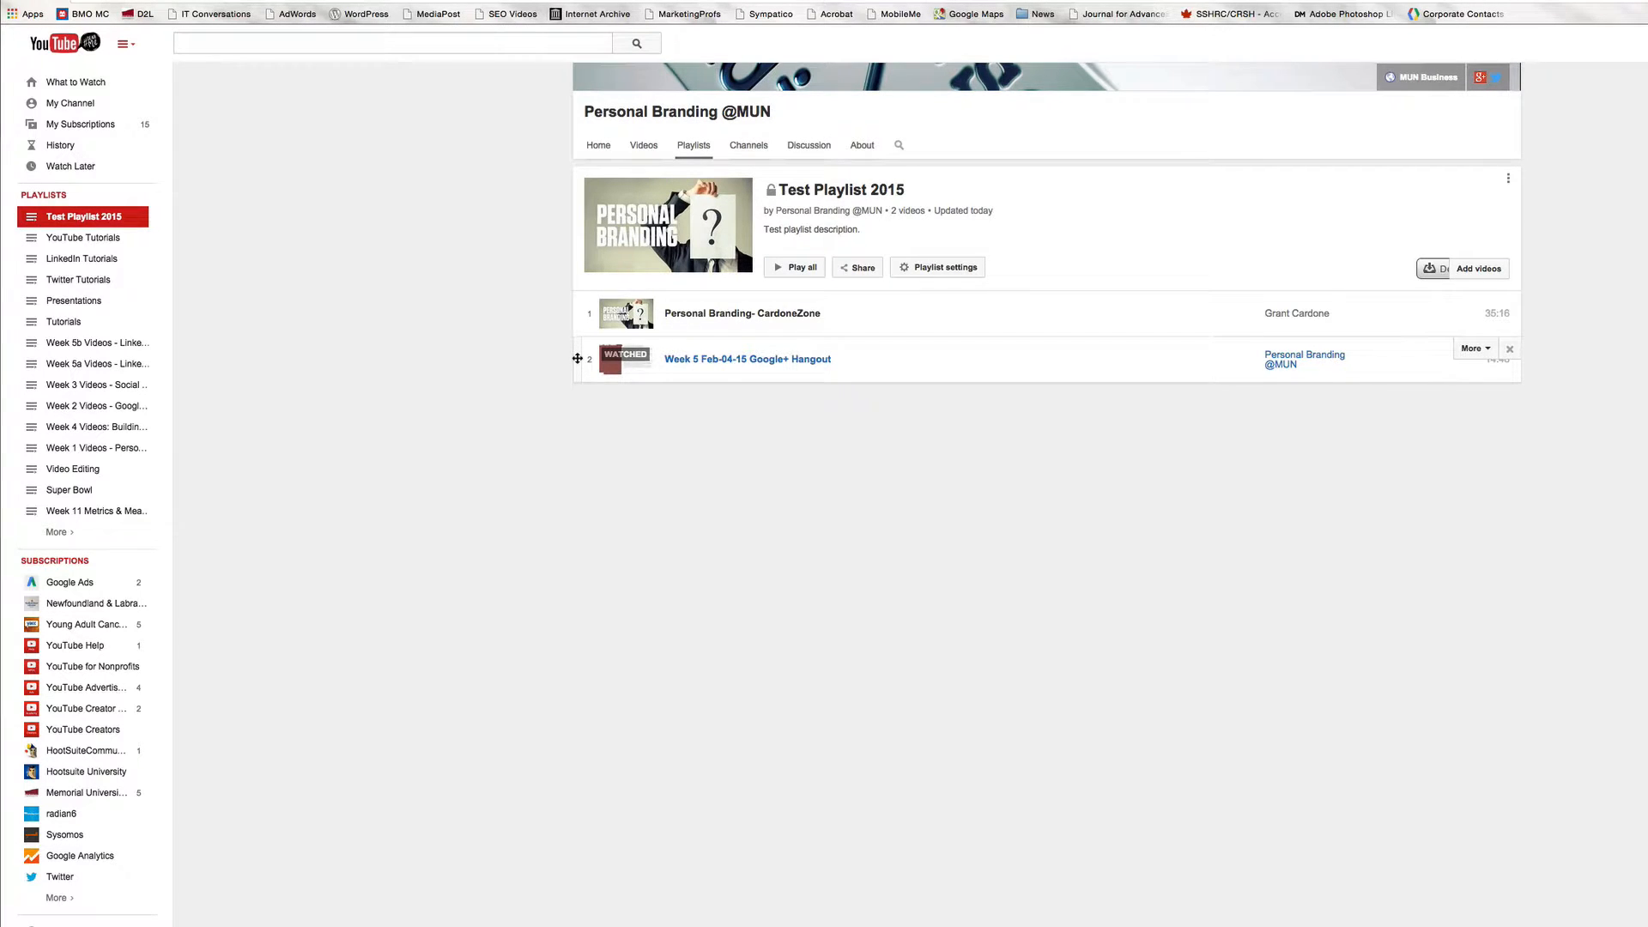
left_click_drag(577, 358, 578, 317)
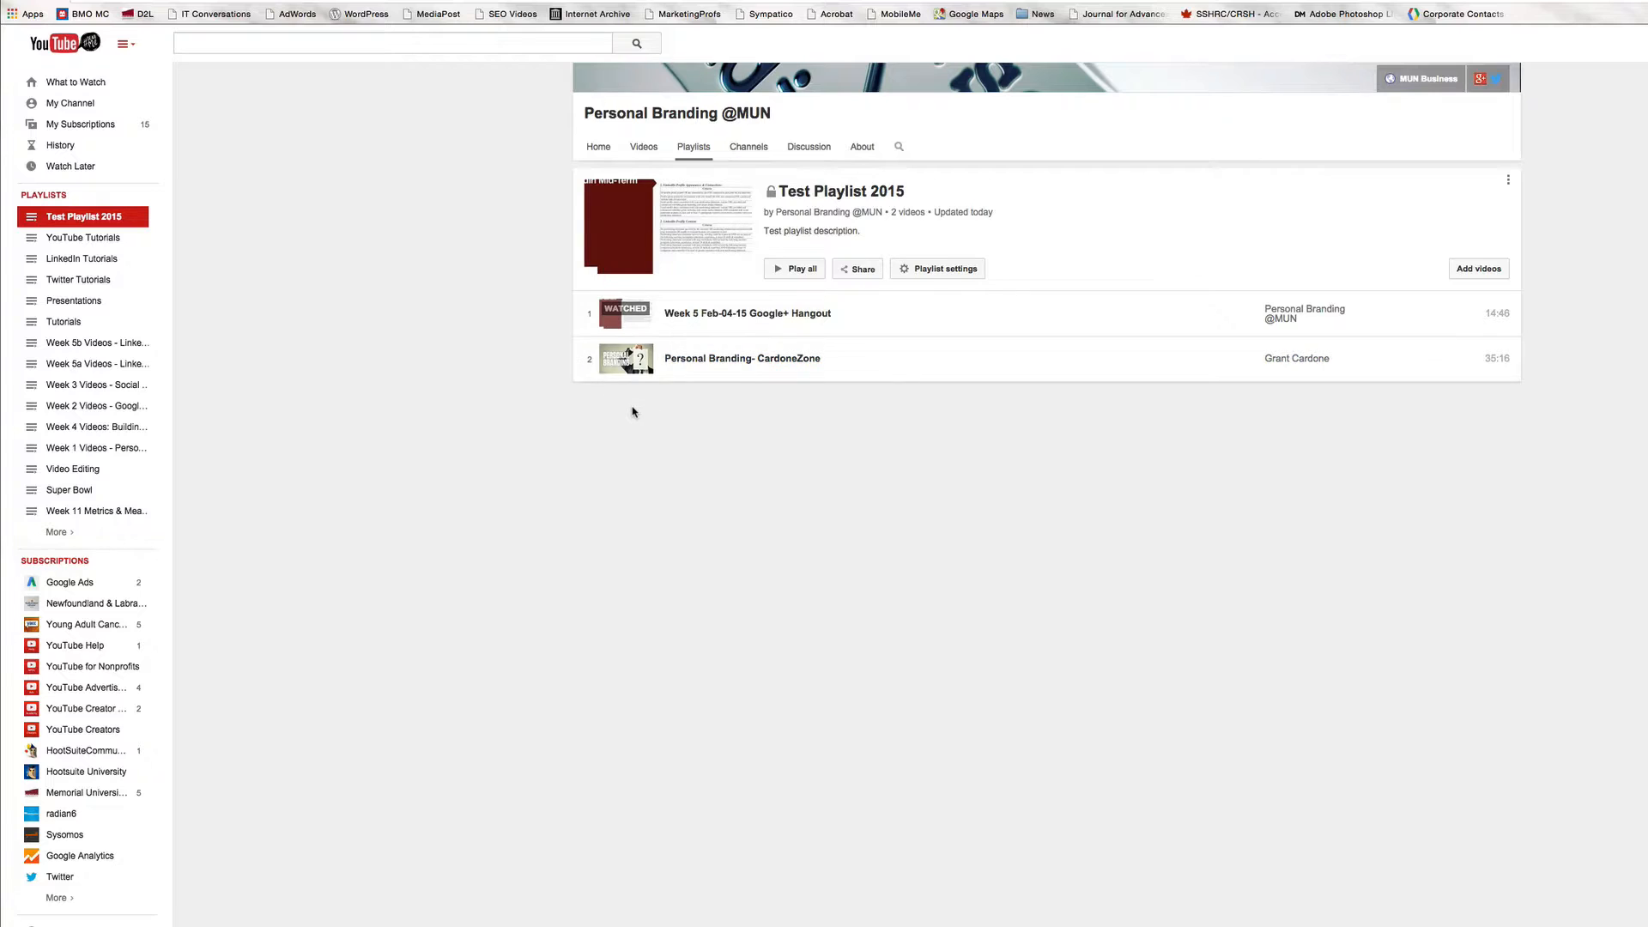
Add the note "This video was a recorded Google+ Hangout." to the "Week 5 Feb-04-15 Google+ Hangout" video and save it.
scroll(633, 412, "up", 1)
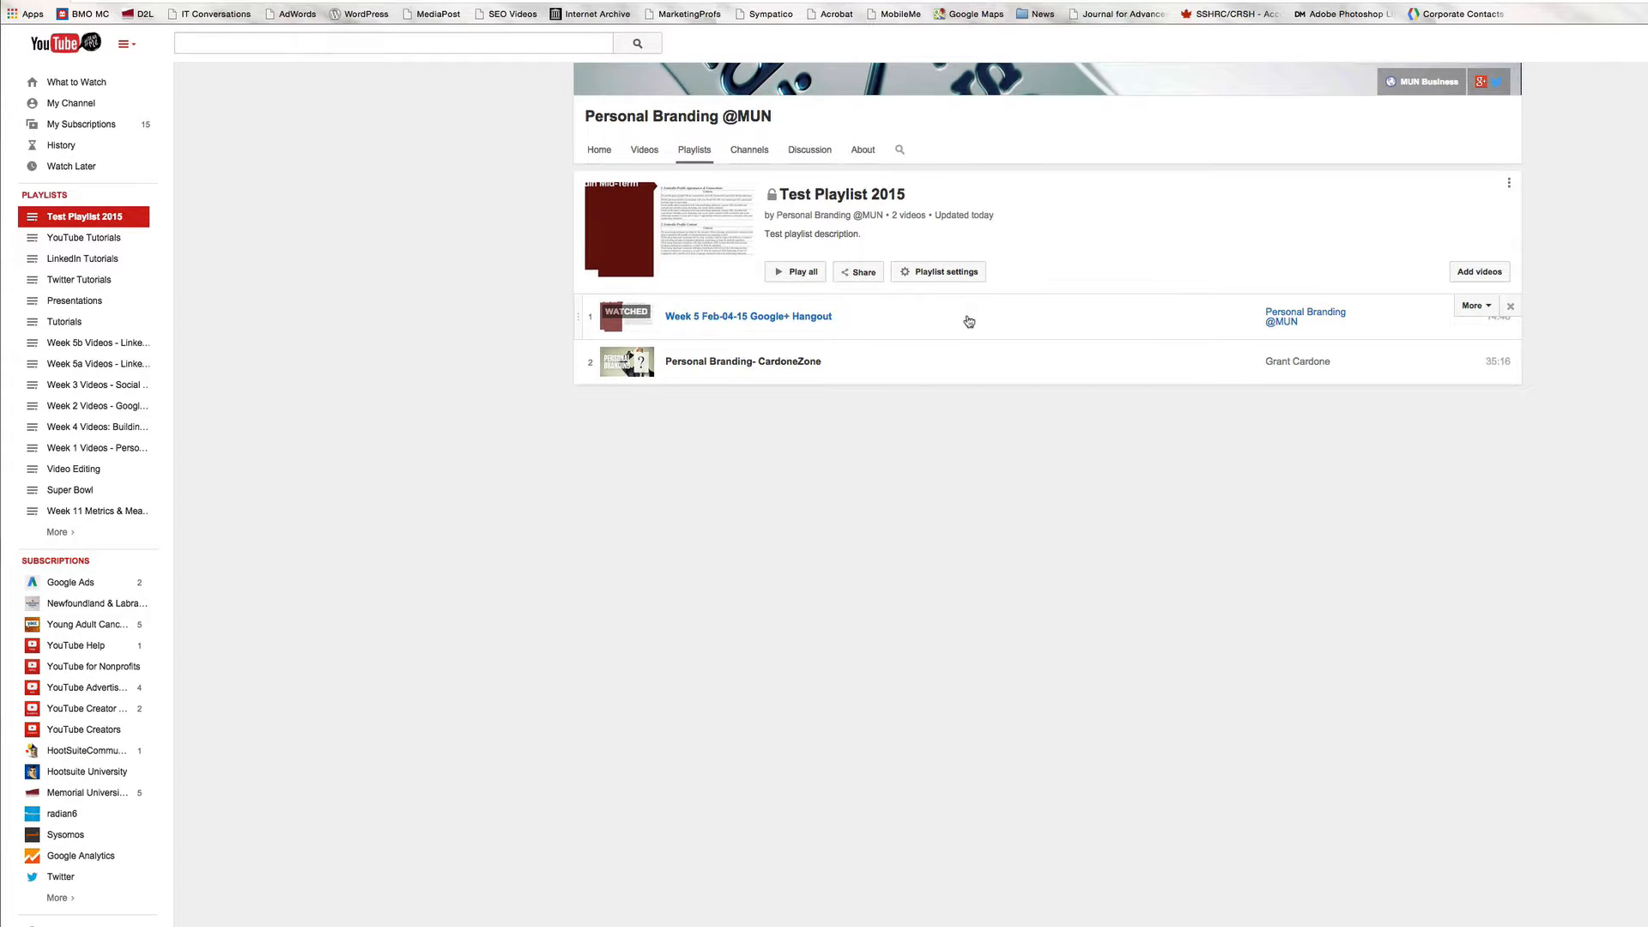
scroll(970, 321, "up", 1)
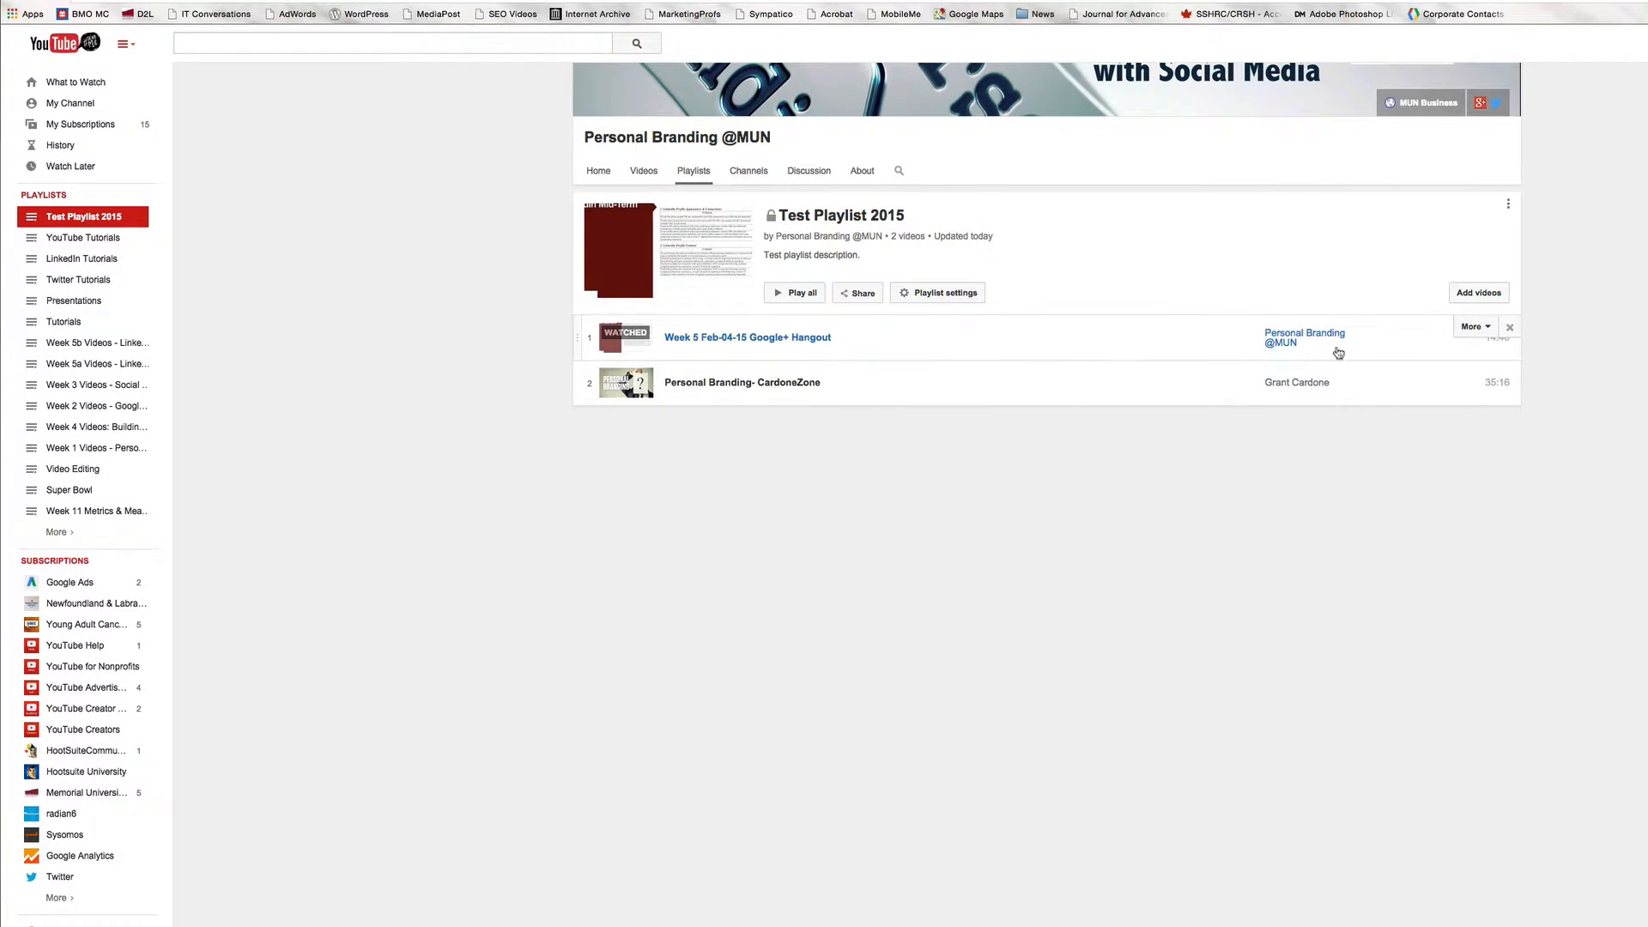
left_click(1488, 328)
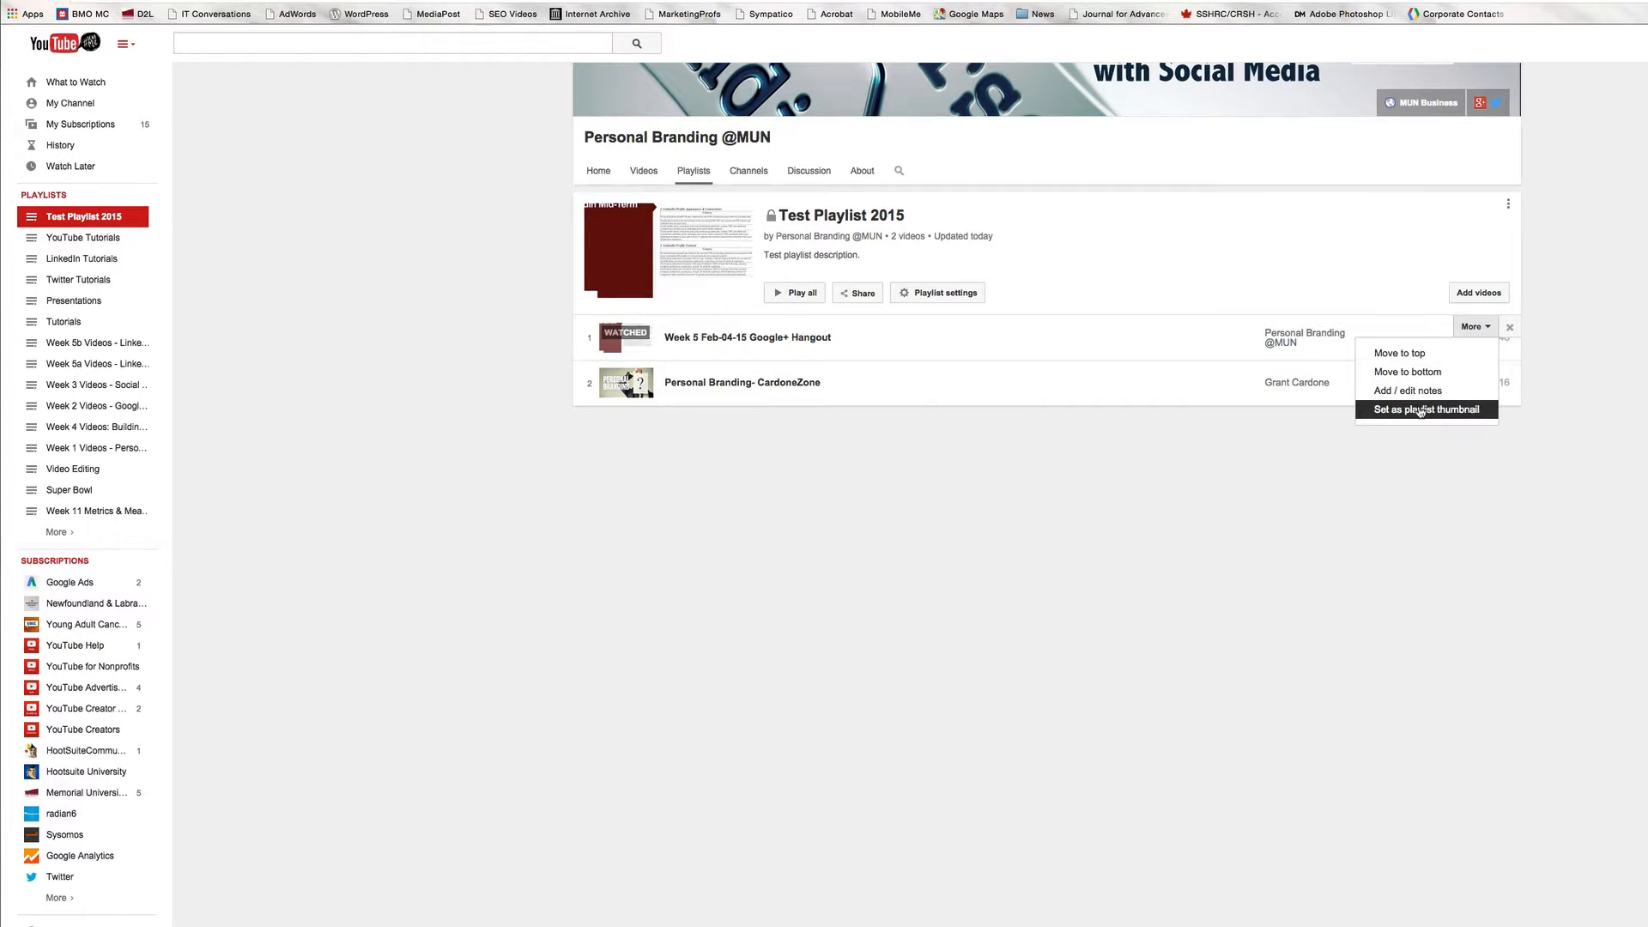
scroll(1420, 412, "down", 1)
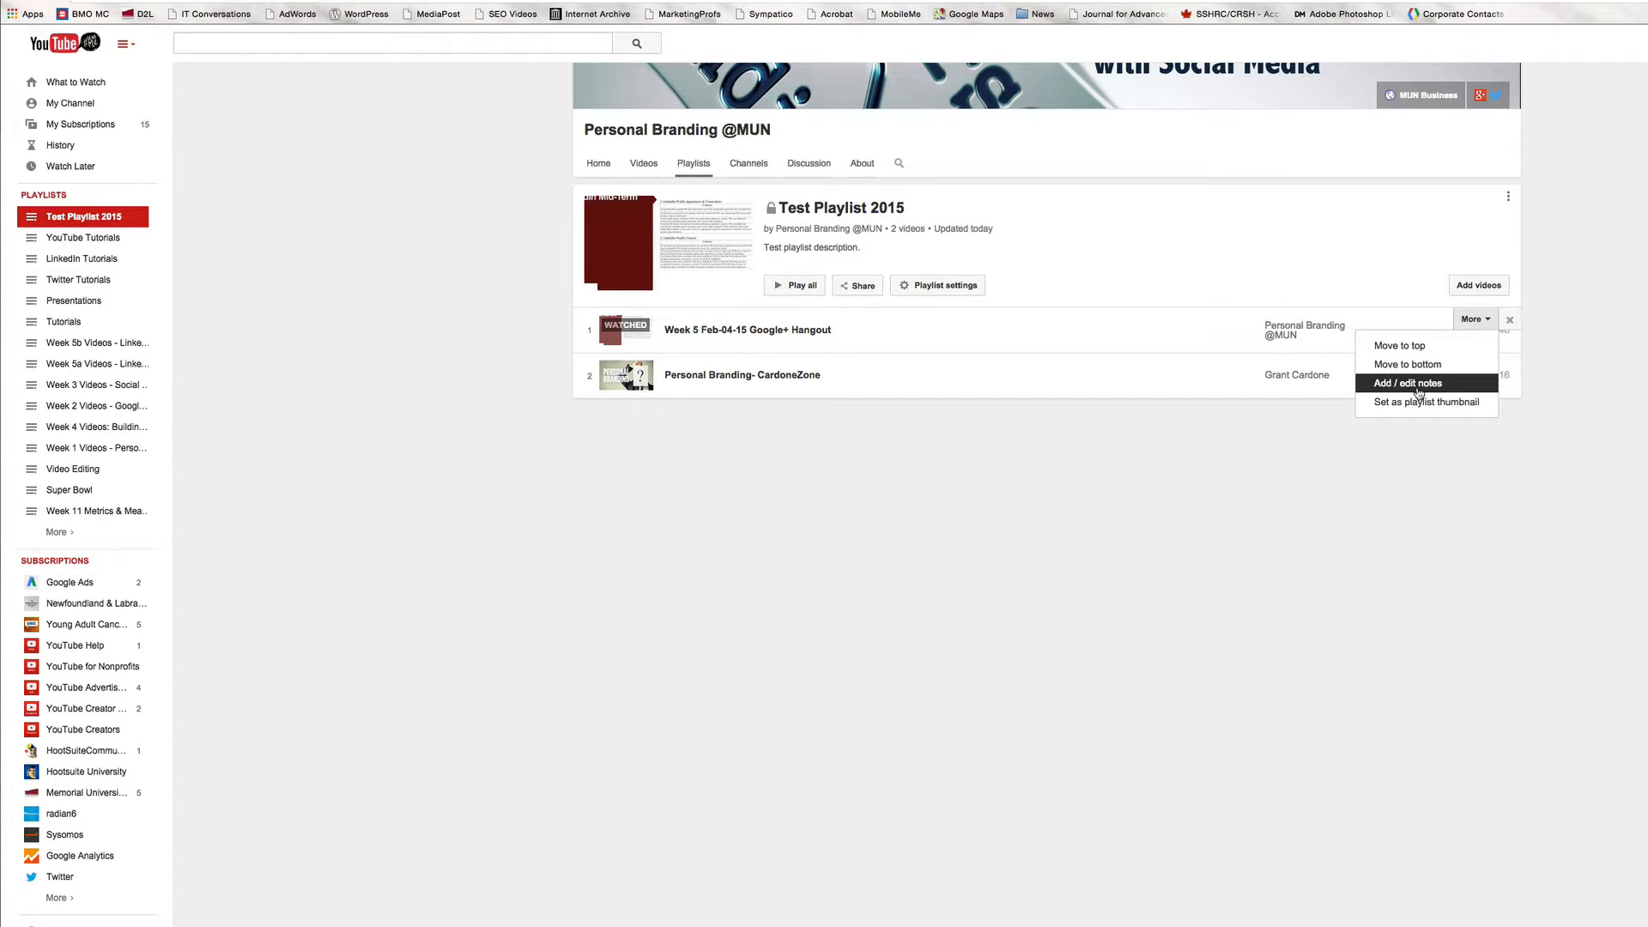
left_click(1419, 393)
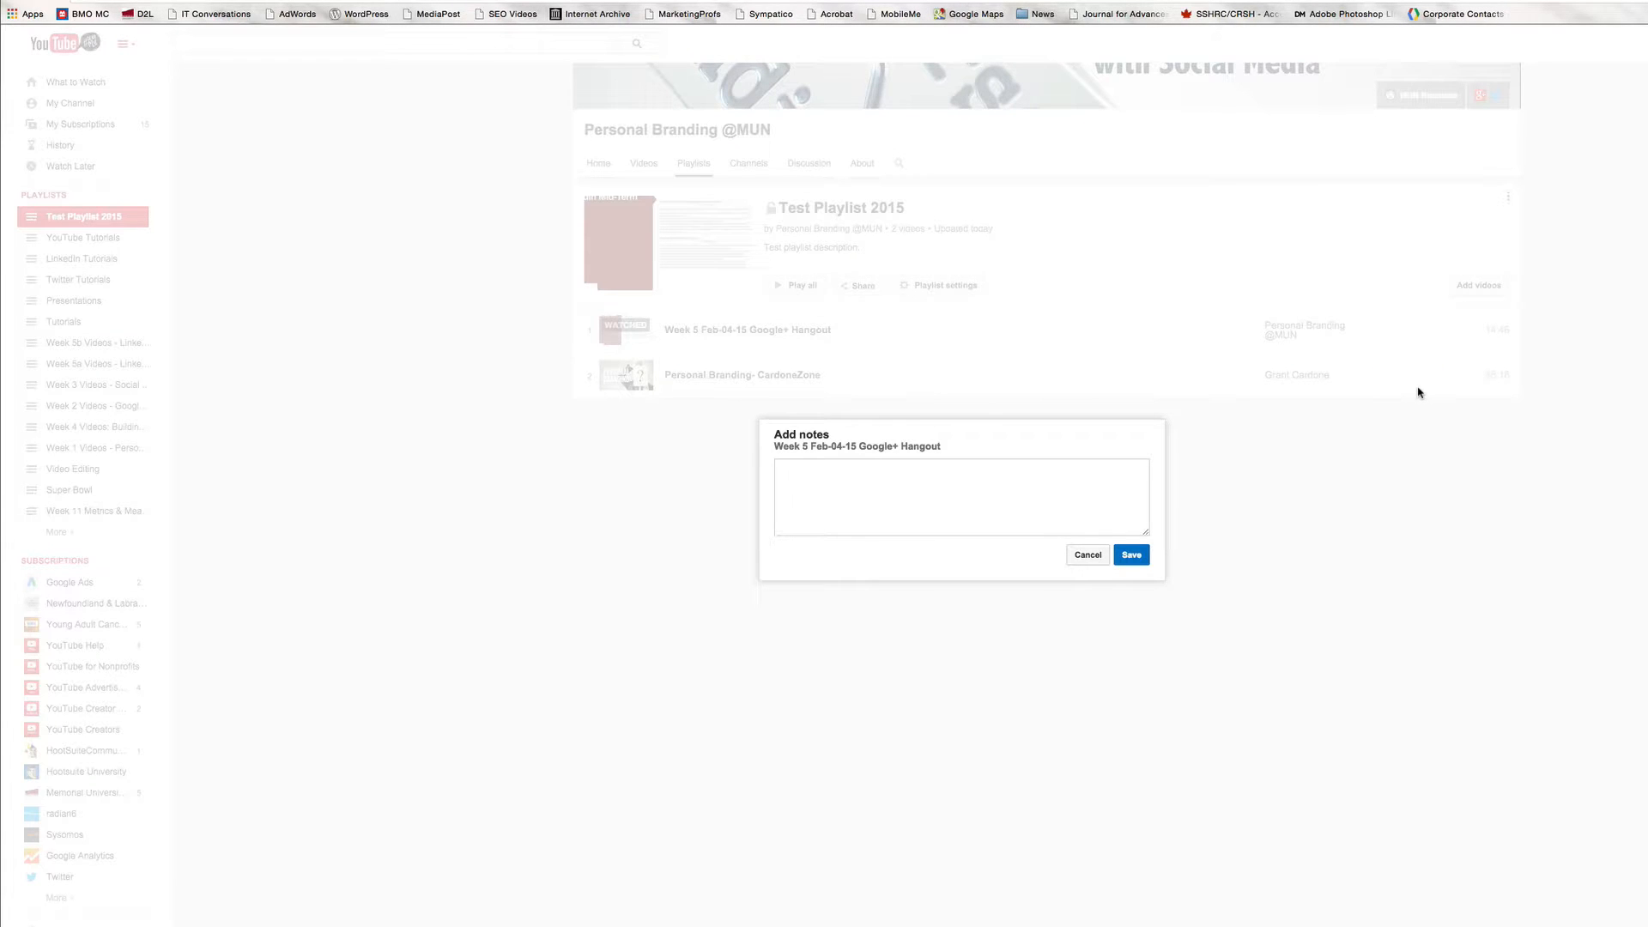
left_click(882, 492)
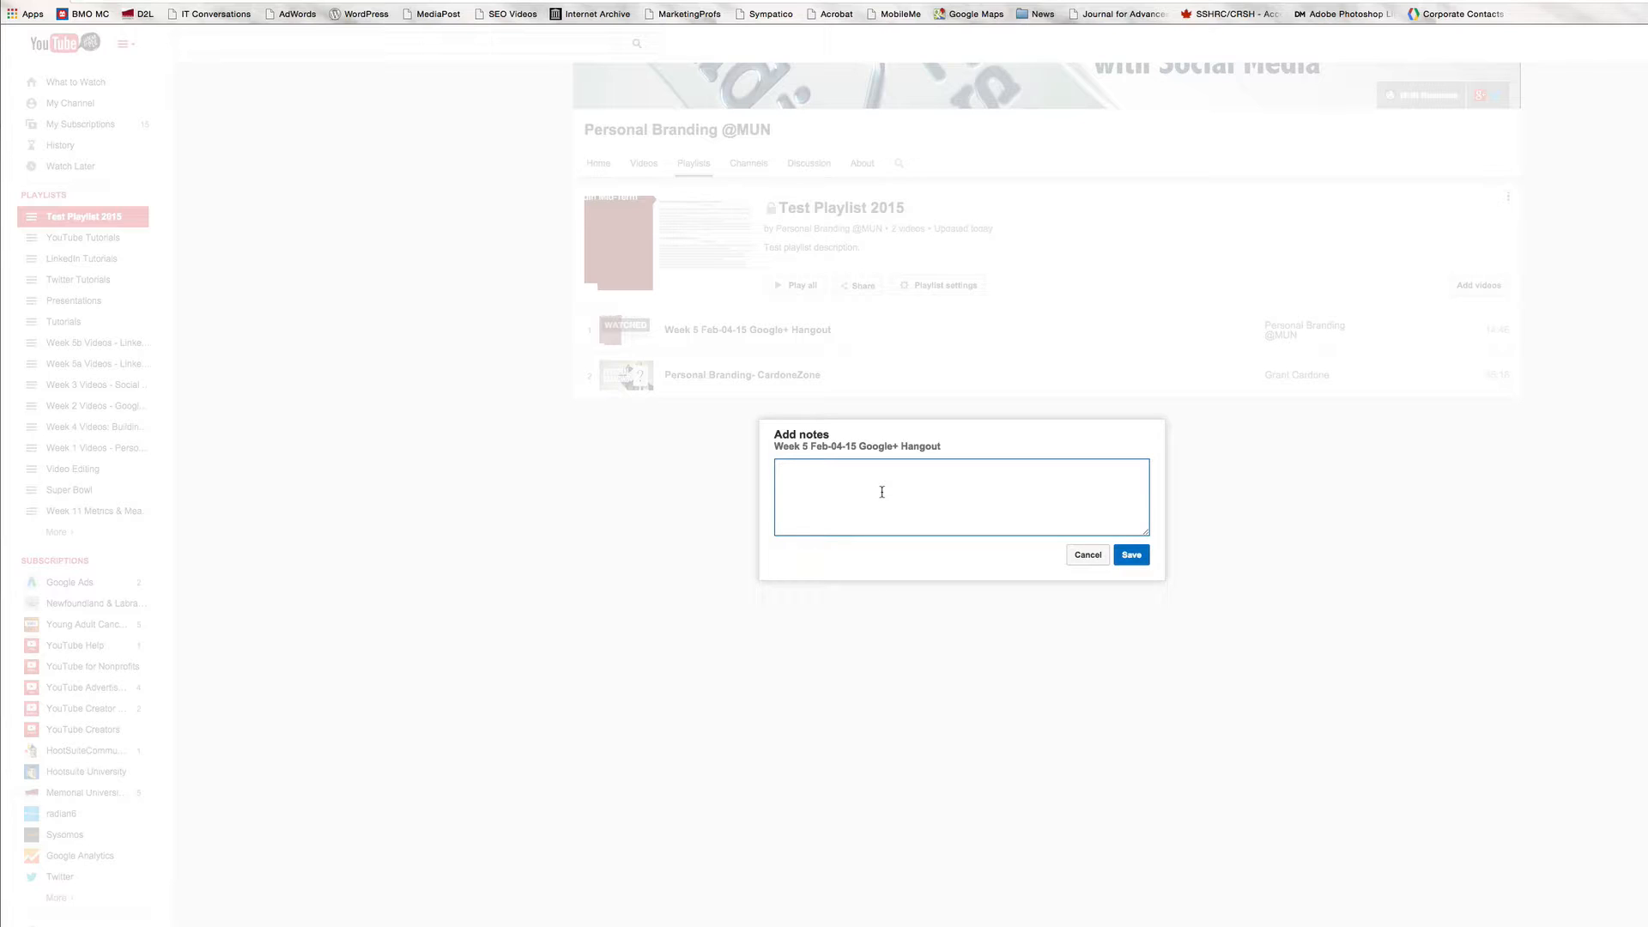
type("This w")
key("BackSpace")
type("vdi")
key("BackSpace")
key("BackSpace")
type("ideo was a recorded Google+ Hangout.")
left_click(1130, 556)
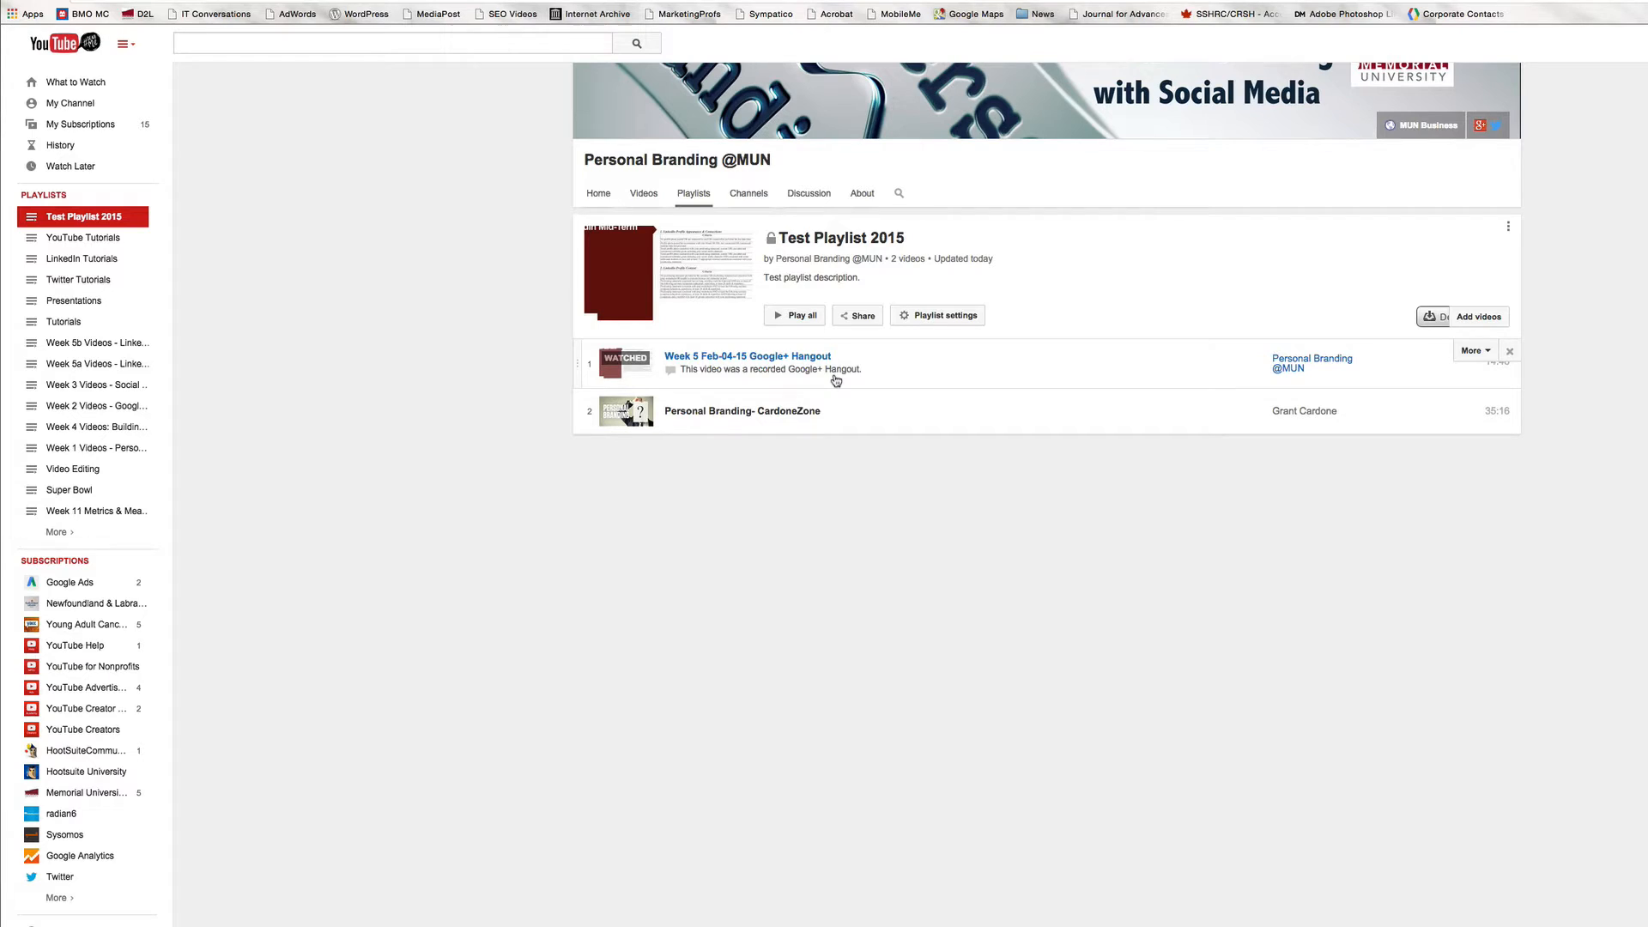
left_click(1489, 353)
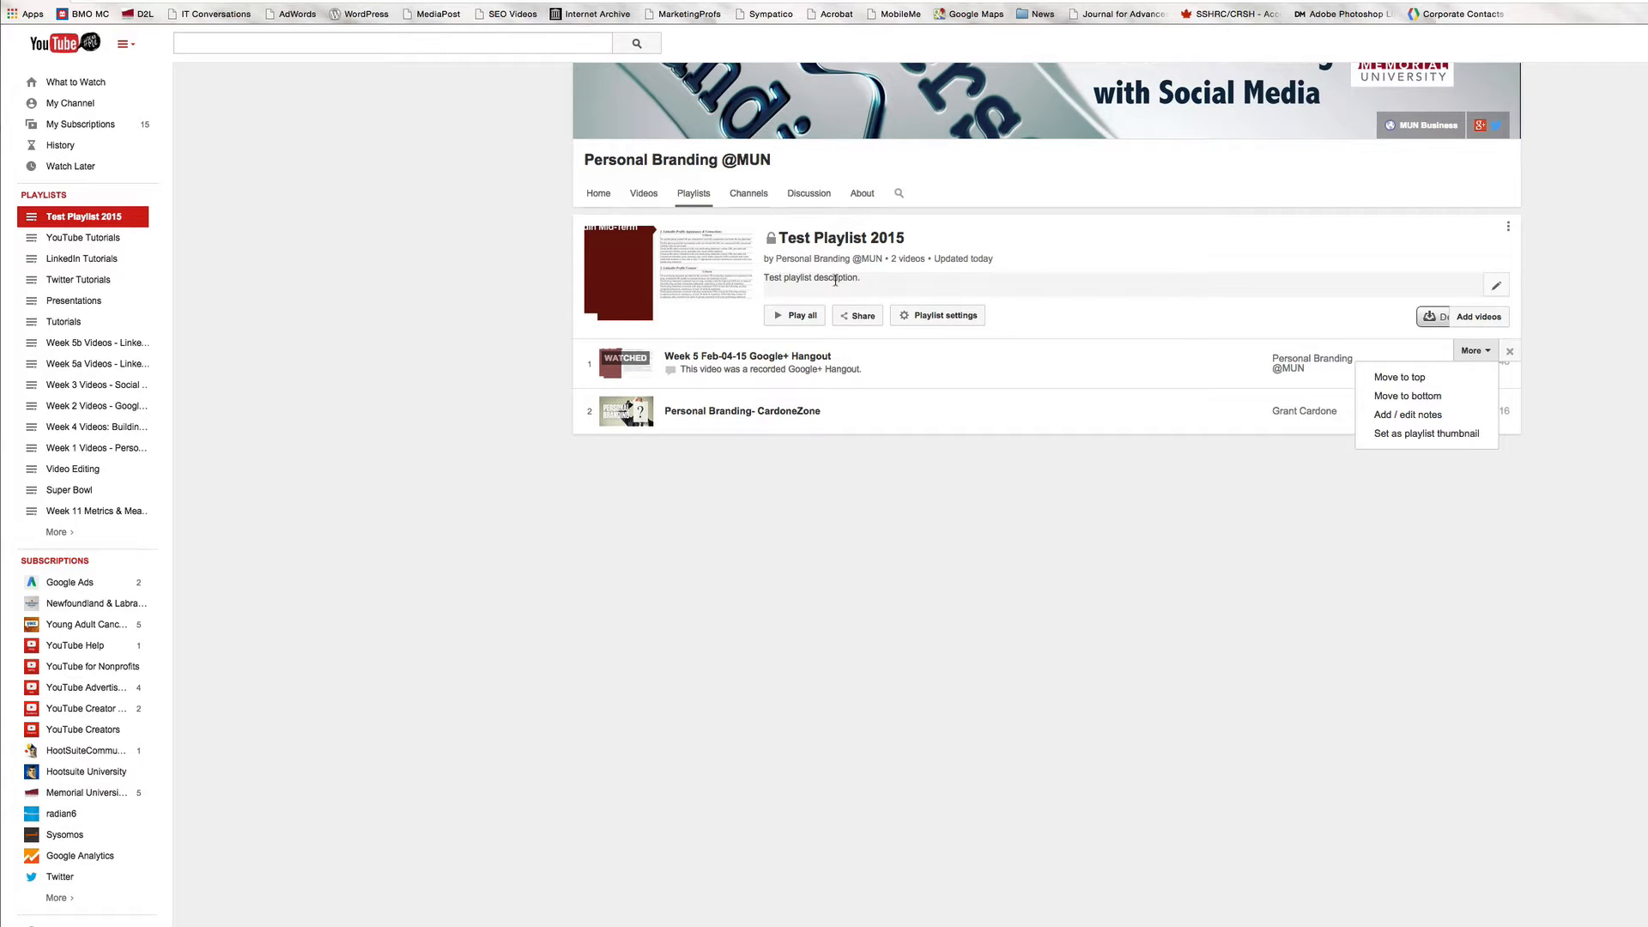
left_click(914, 474)
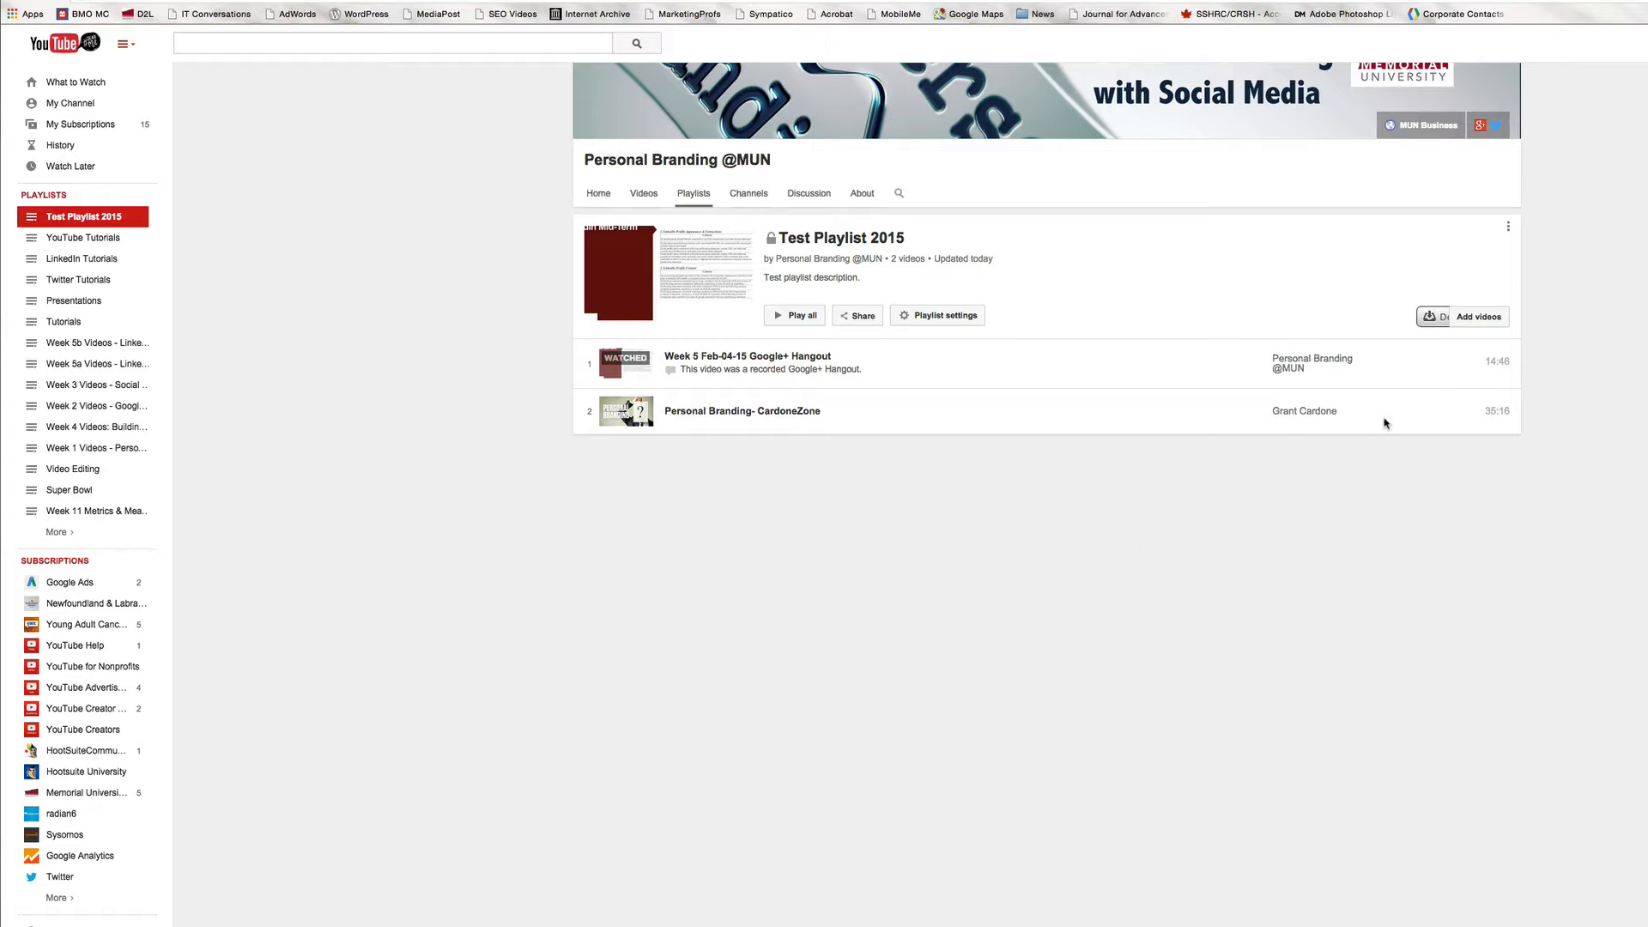
left_click(1508, 228)
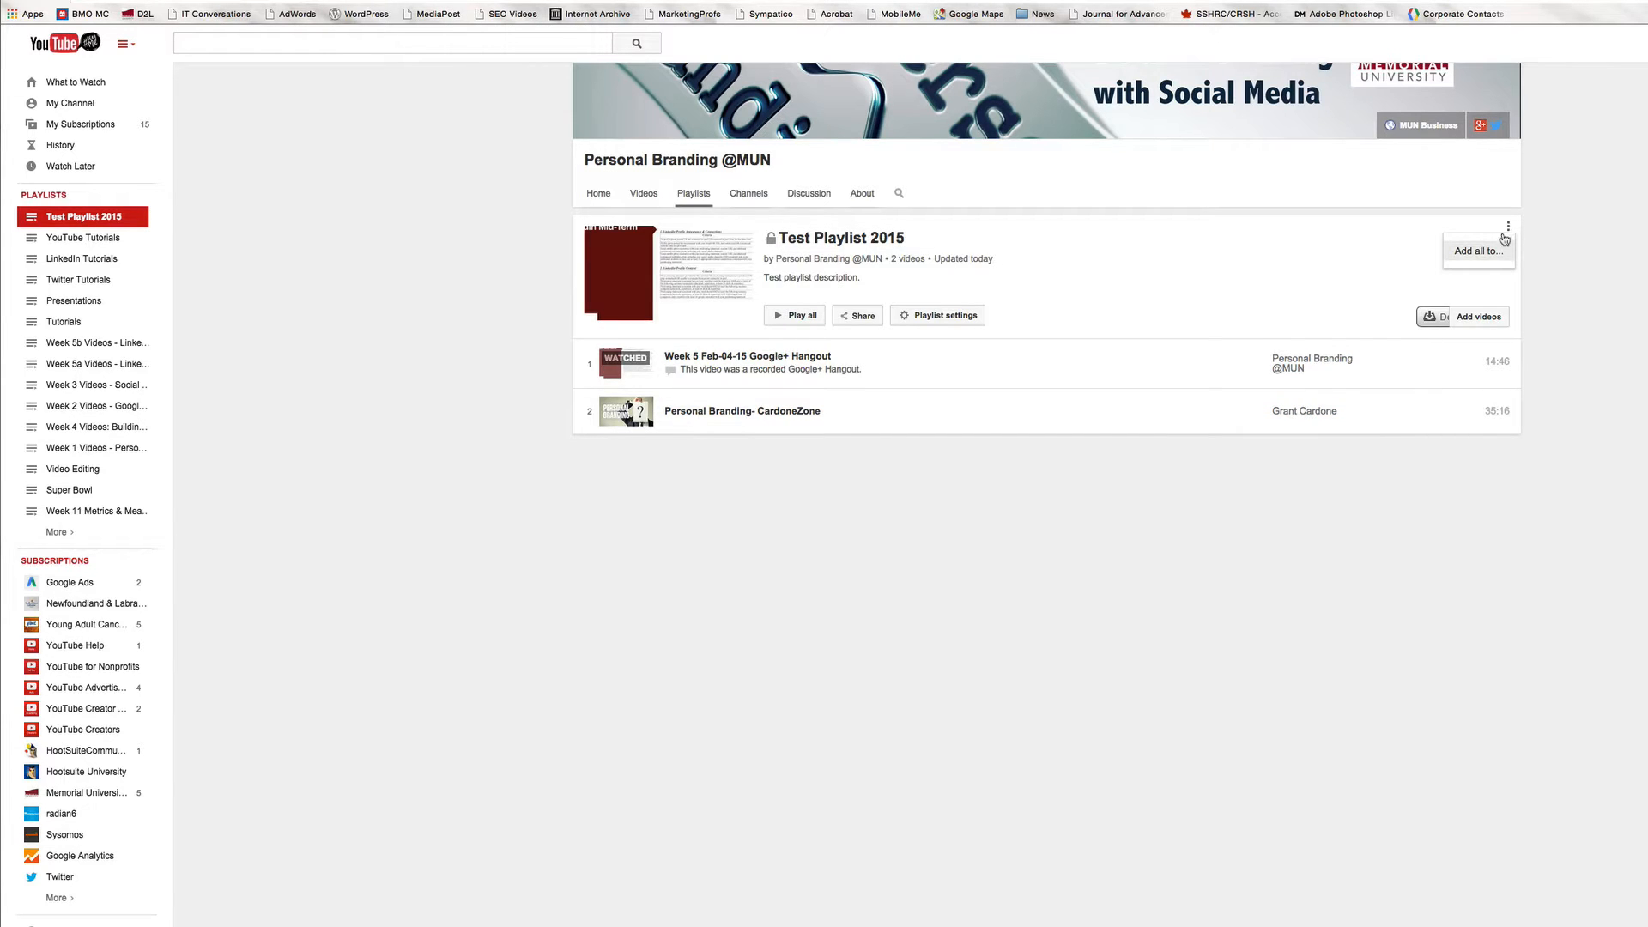
left_click(1545, 266)
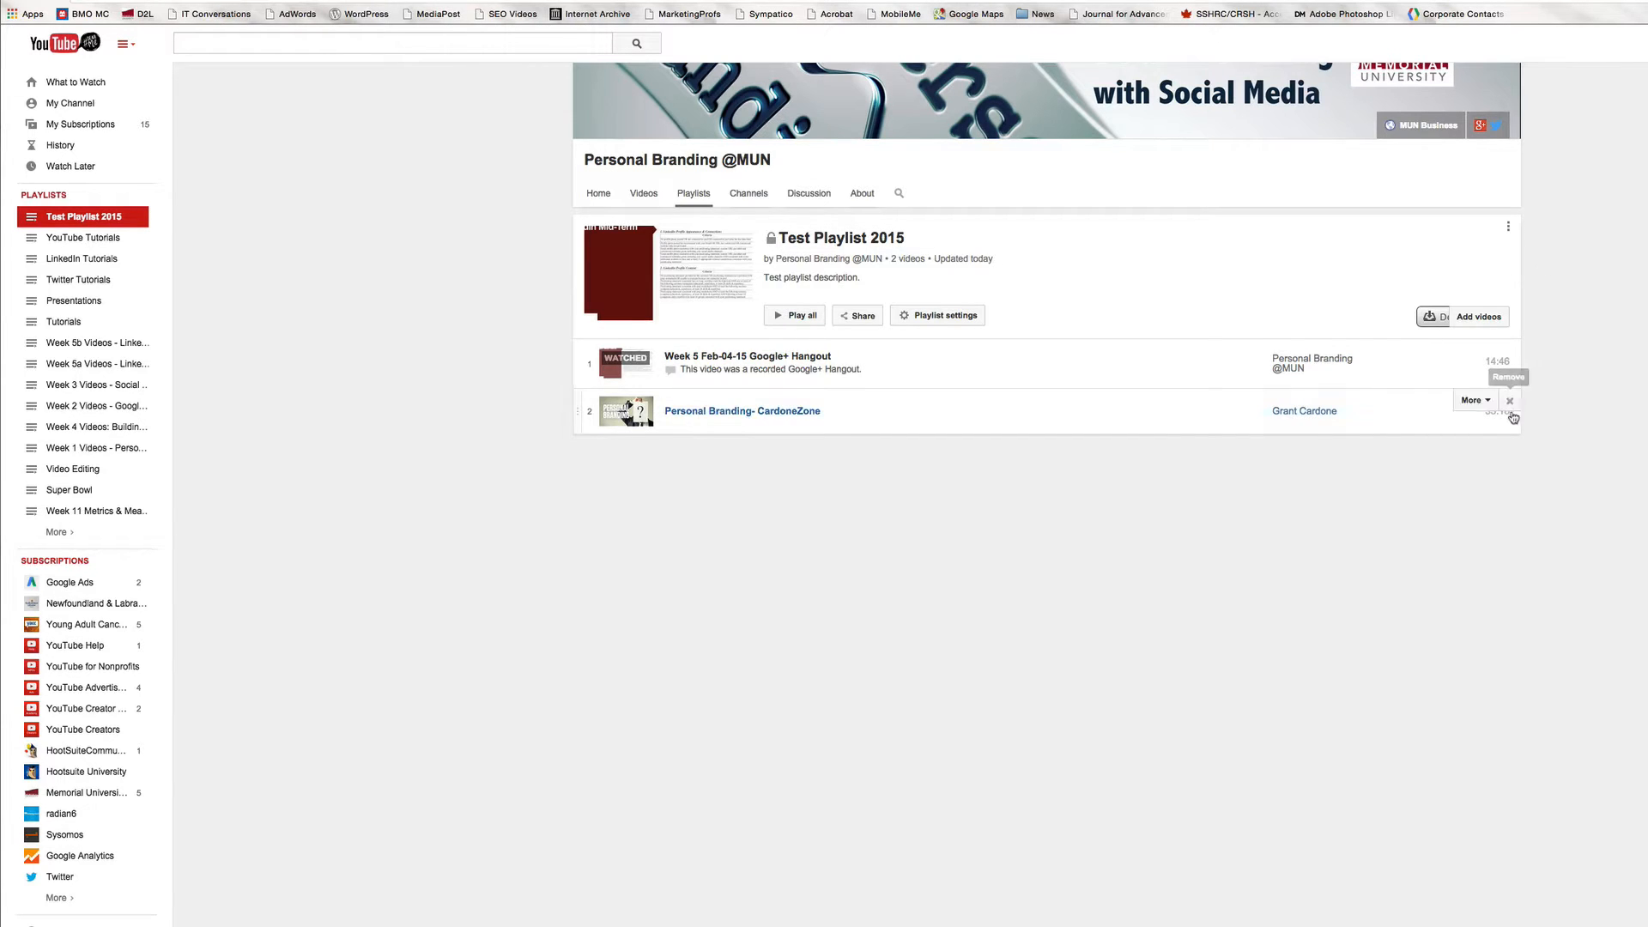
Open the channel's created playlists and check the privacy status of Test Playlist 2015.
left_click(599, 197)
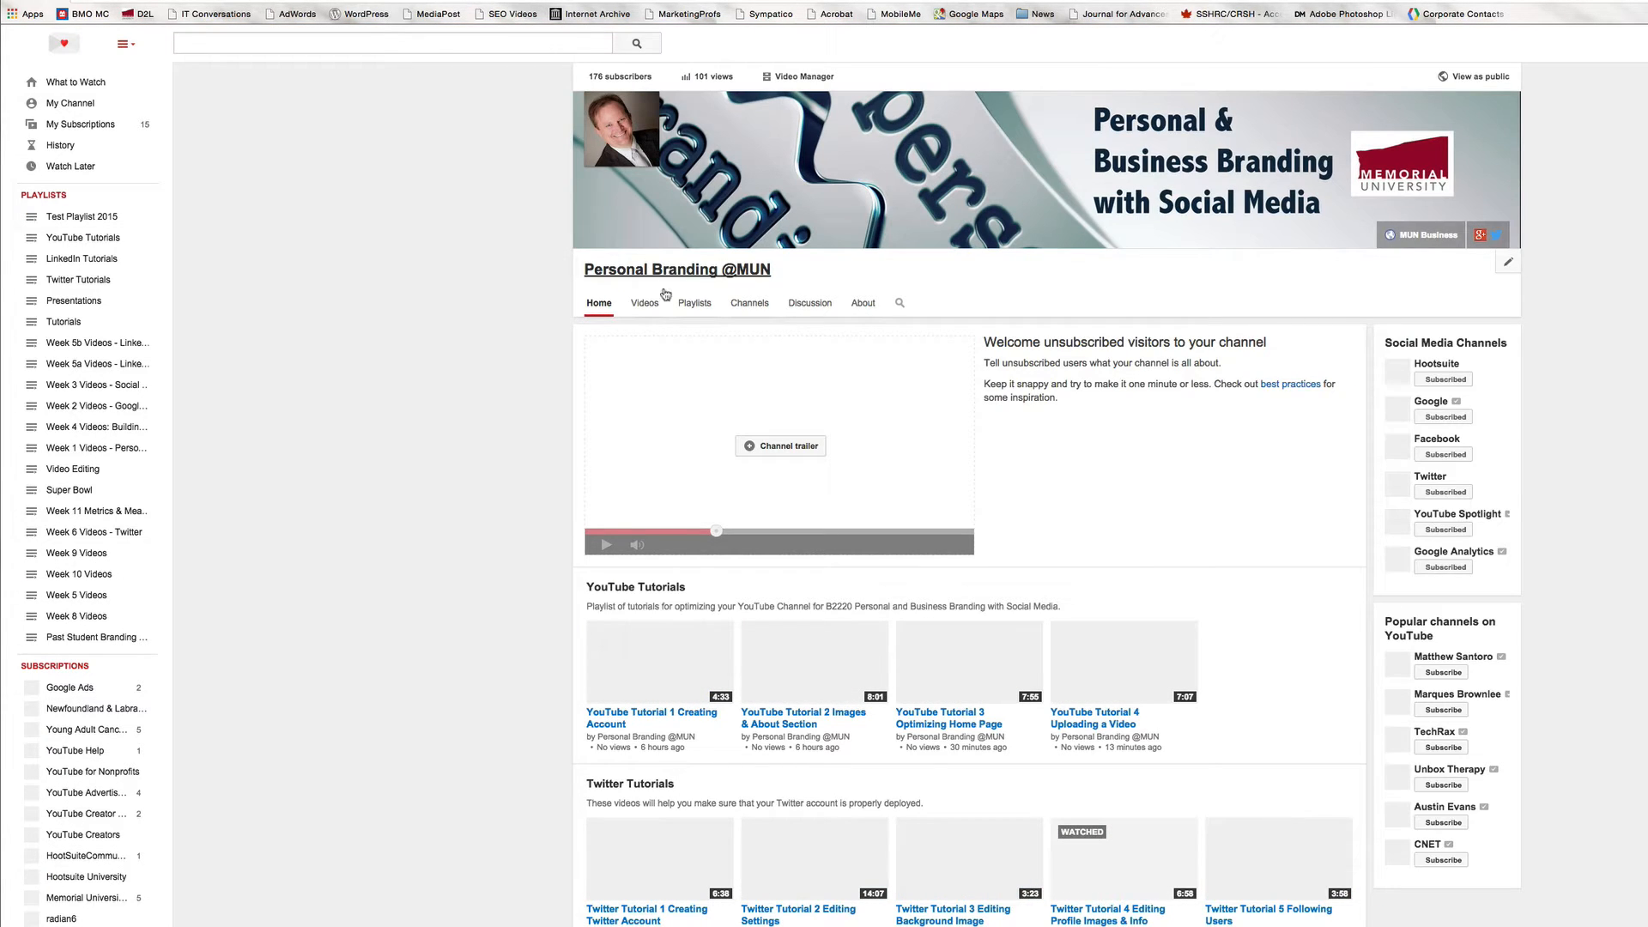
left_click(705, 309)
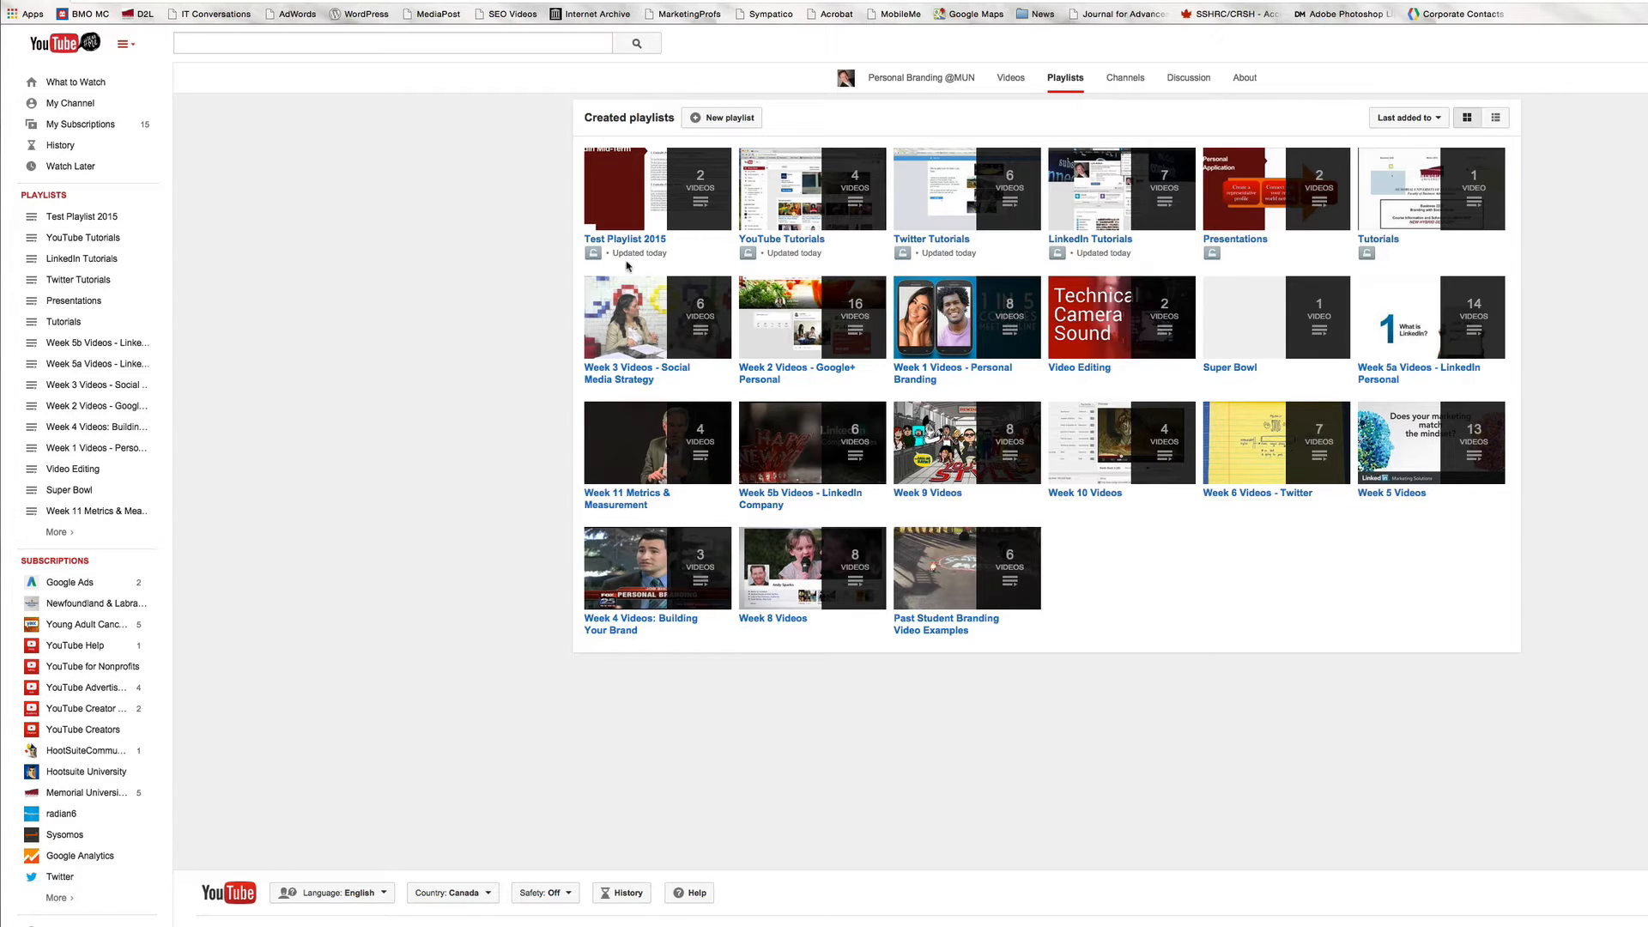
mouse_move(593, 259)
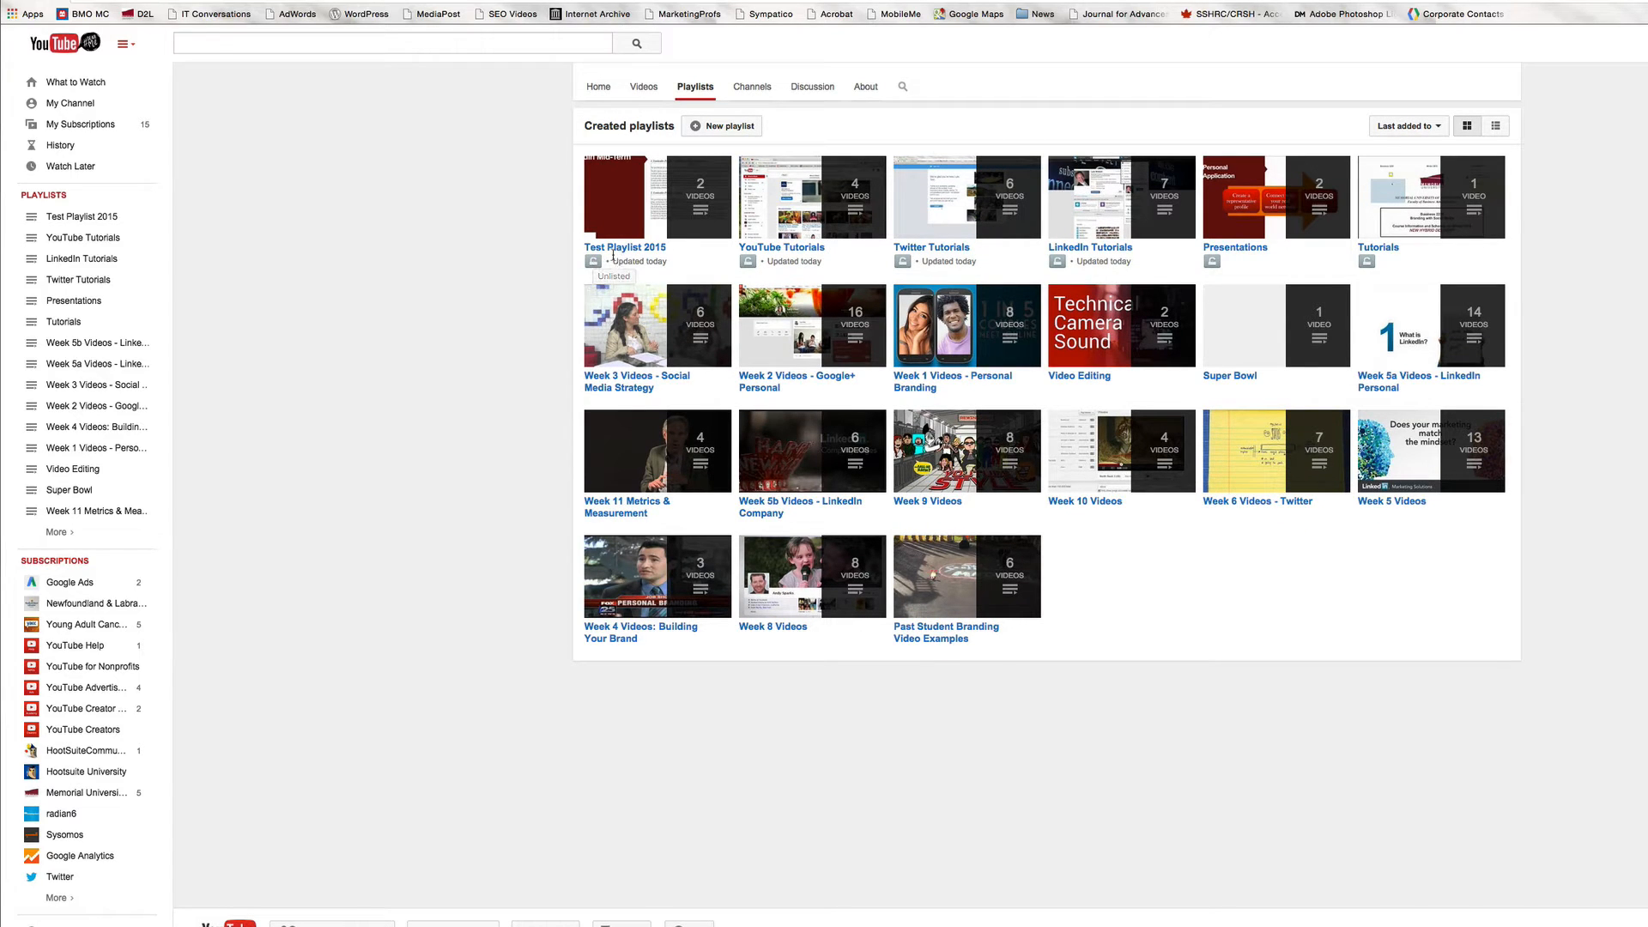
Start a new section at the end of the channel's home page with Single playlist as its content.
left_click(590, 89)
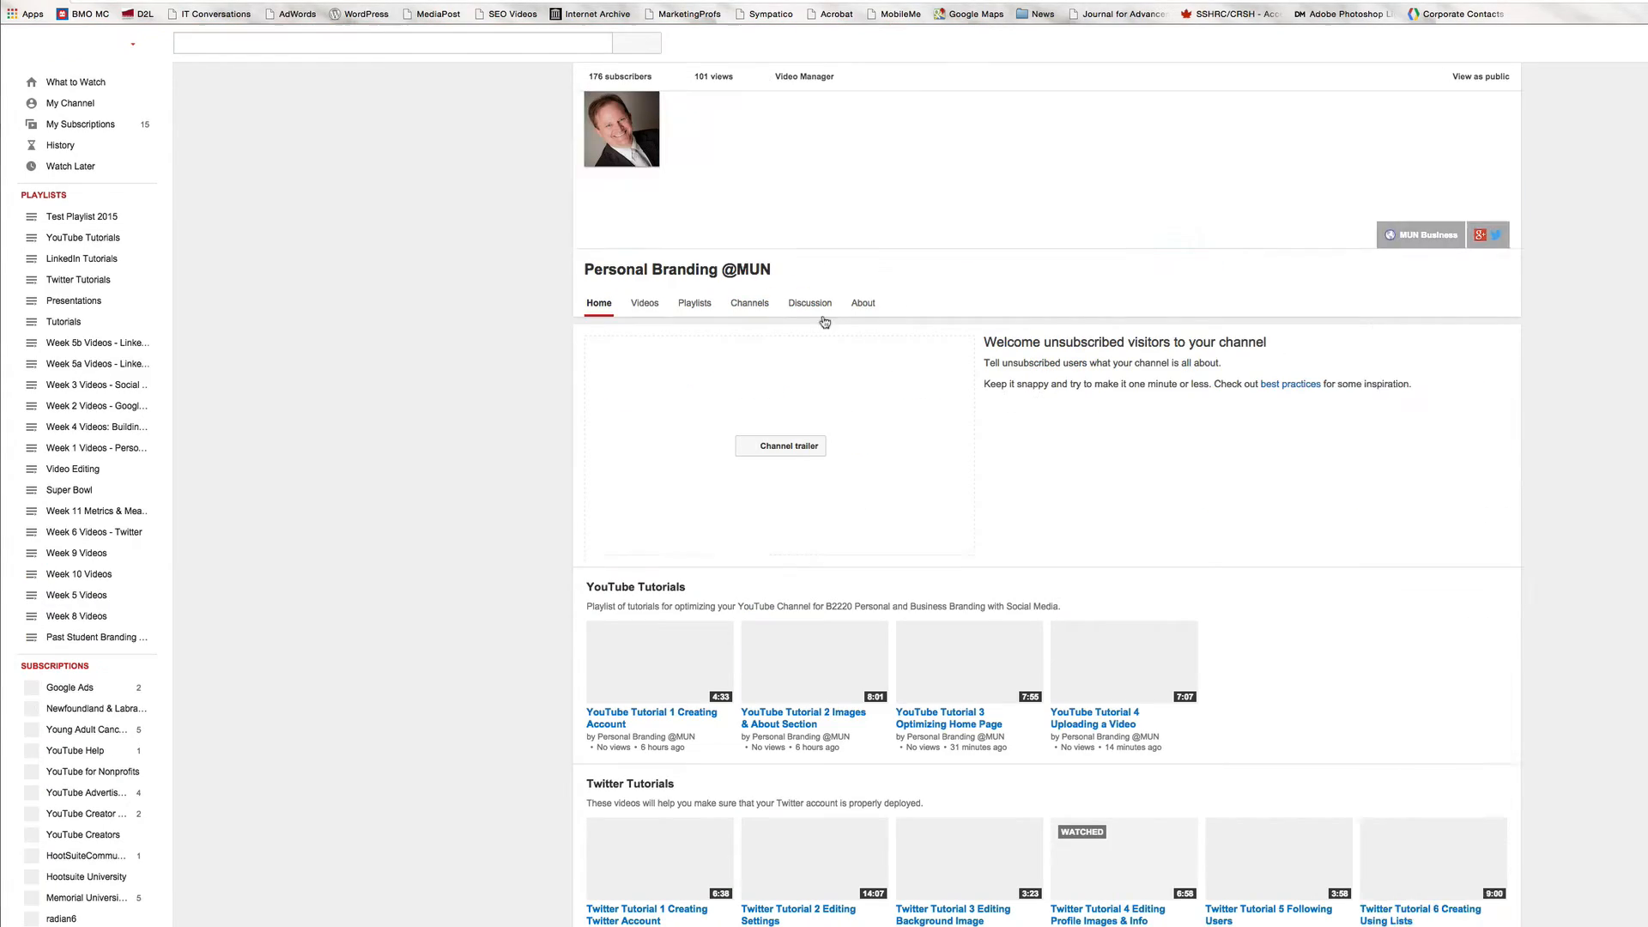
scroll(1153, 517, "down", 10)
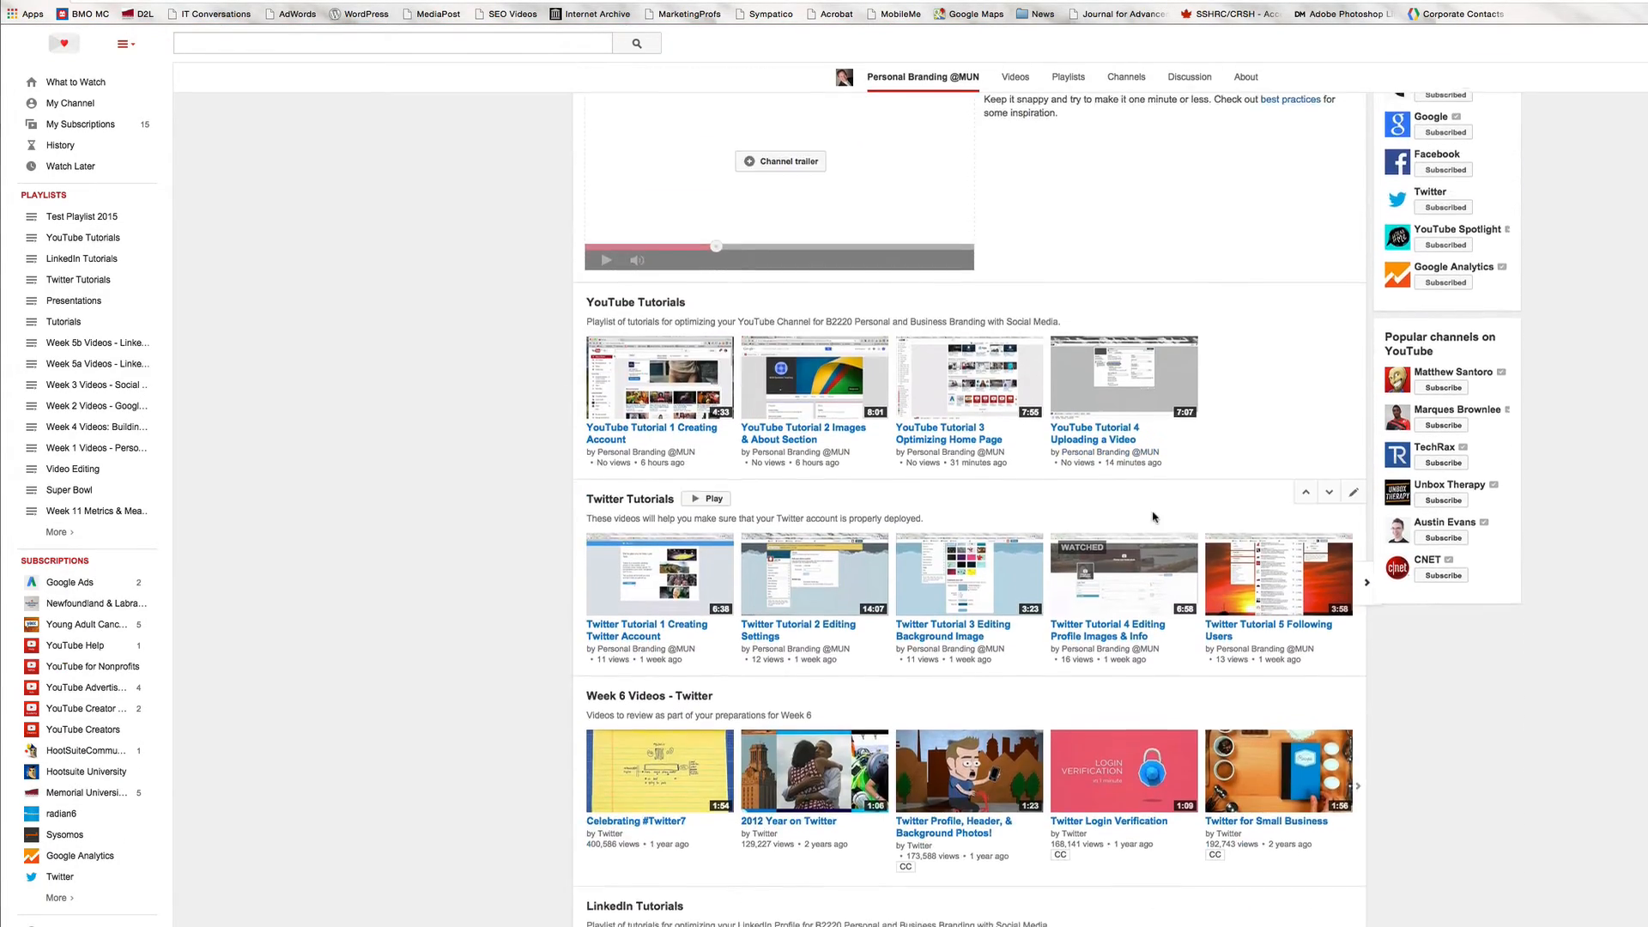
scroll(969, 515, "down", 5)
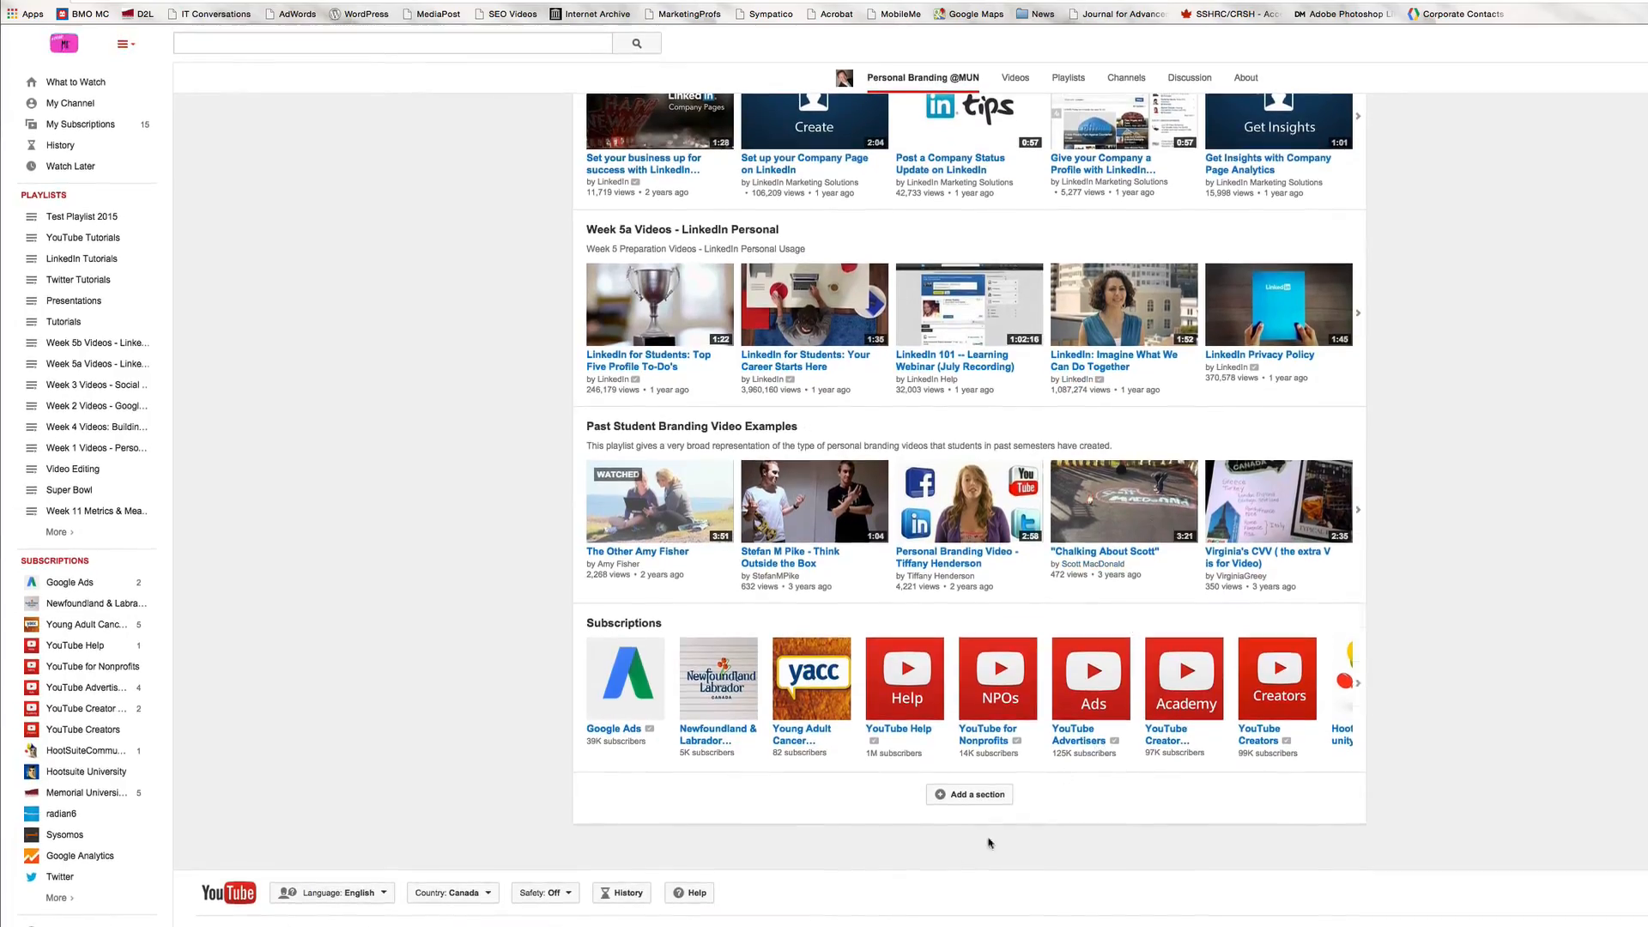
left_click(947, 794)
scroll(859, 773, "down", 1)
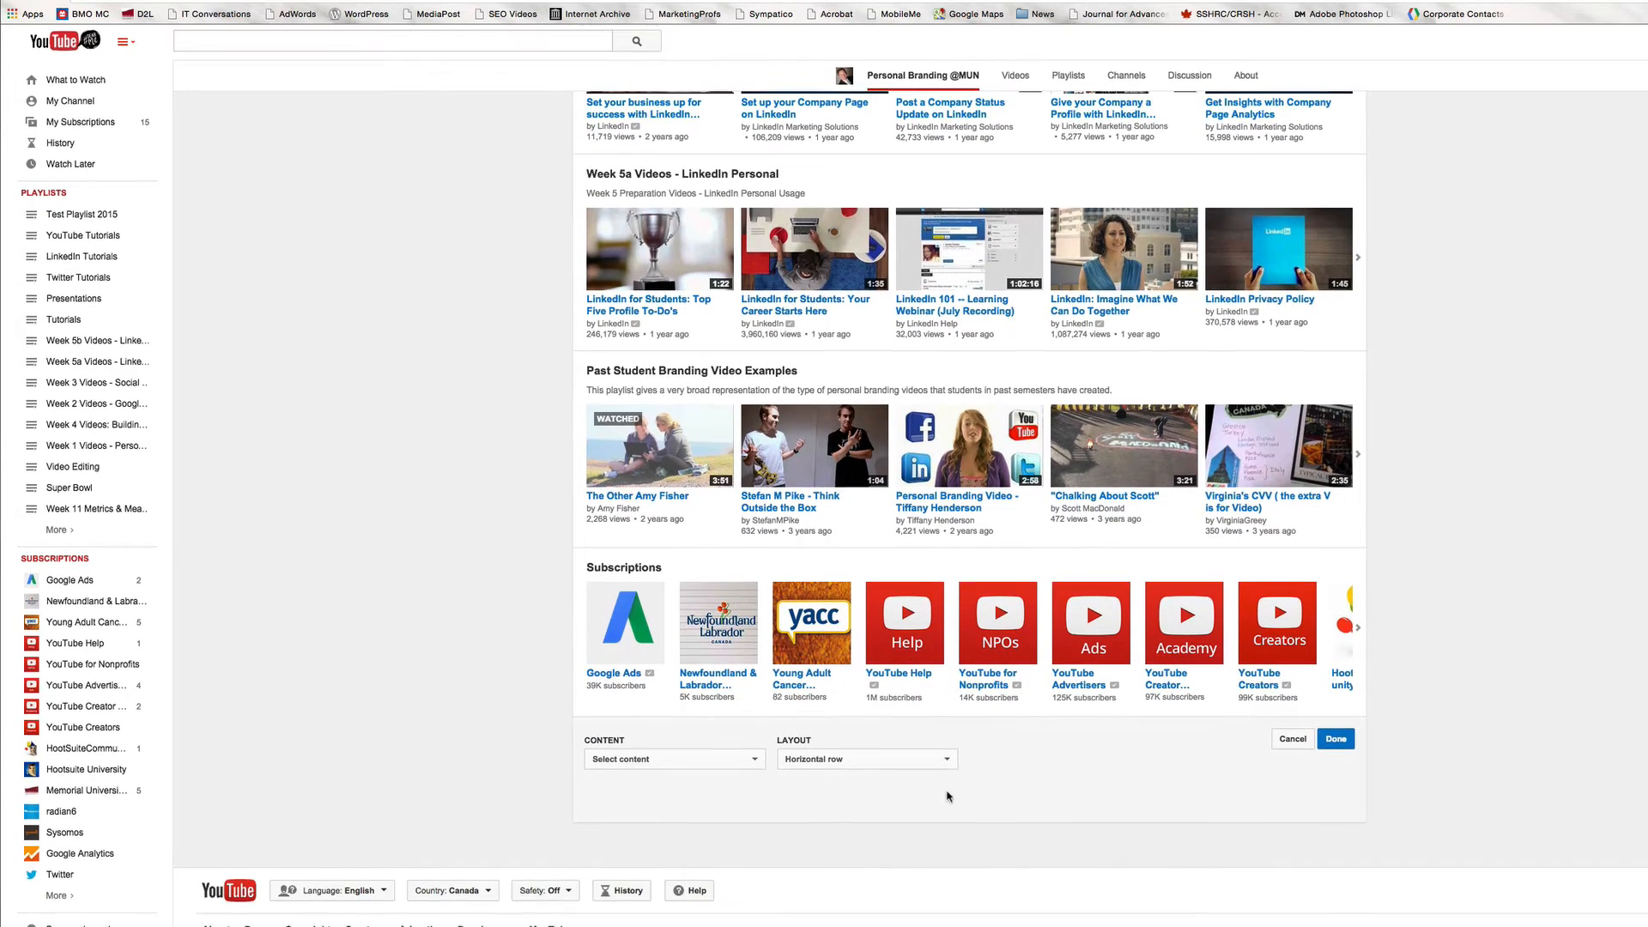
left_click(692, 767)
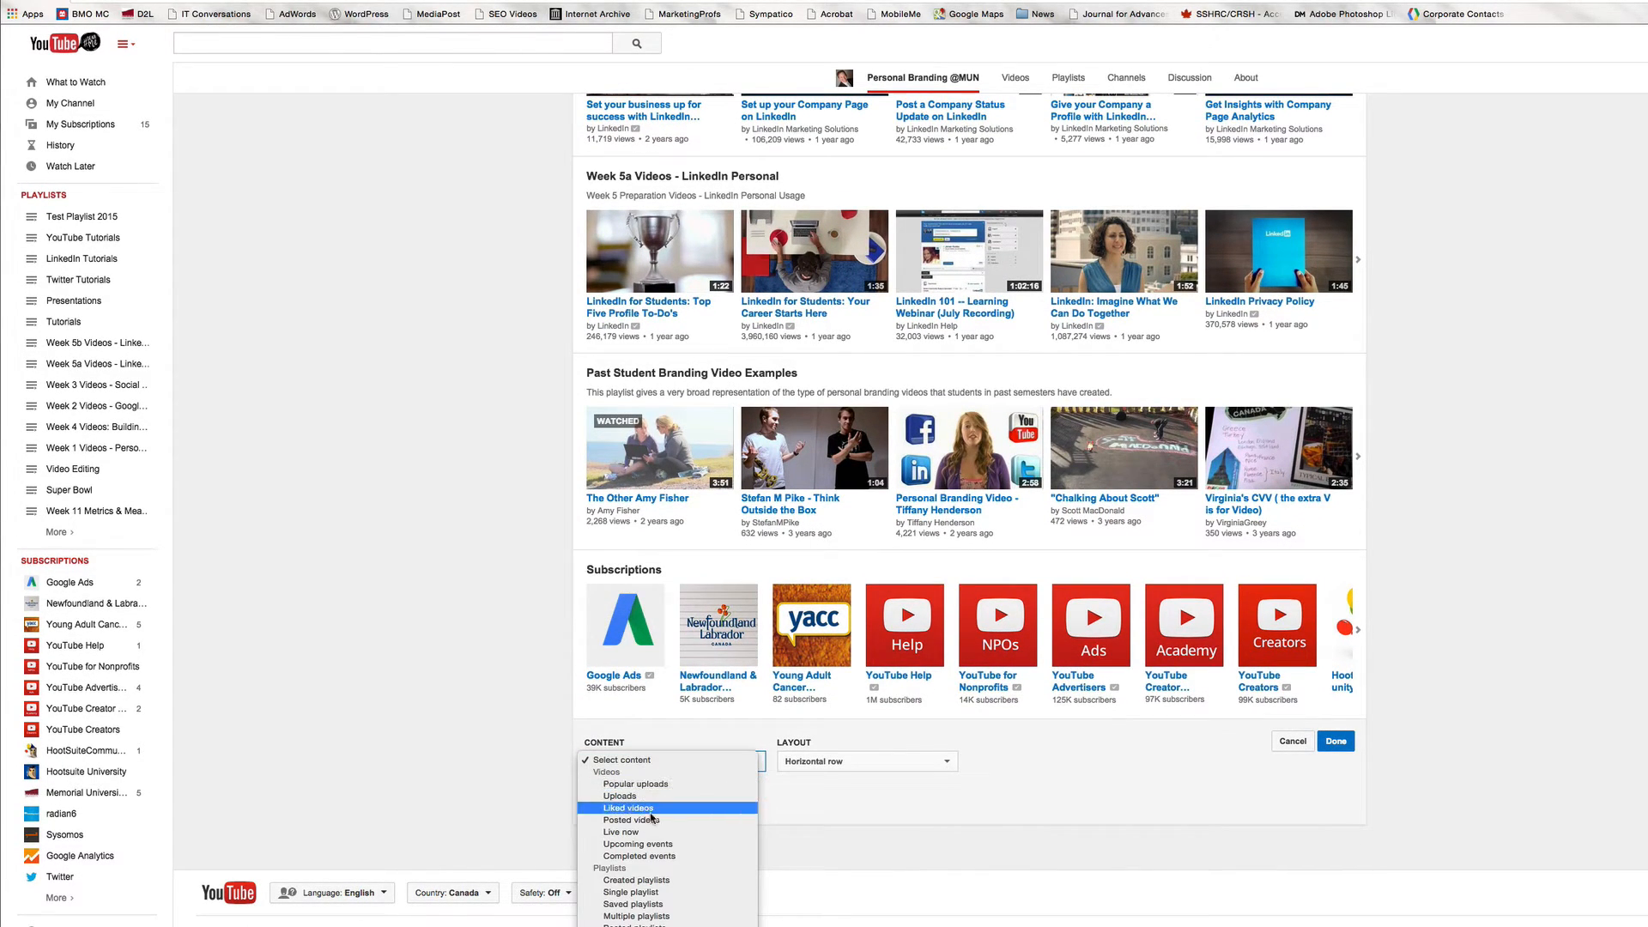
left_click(643, 893)
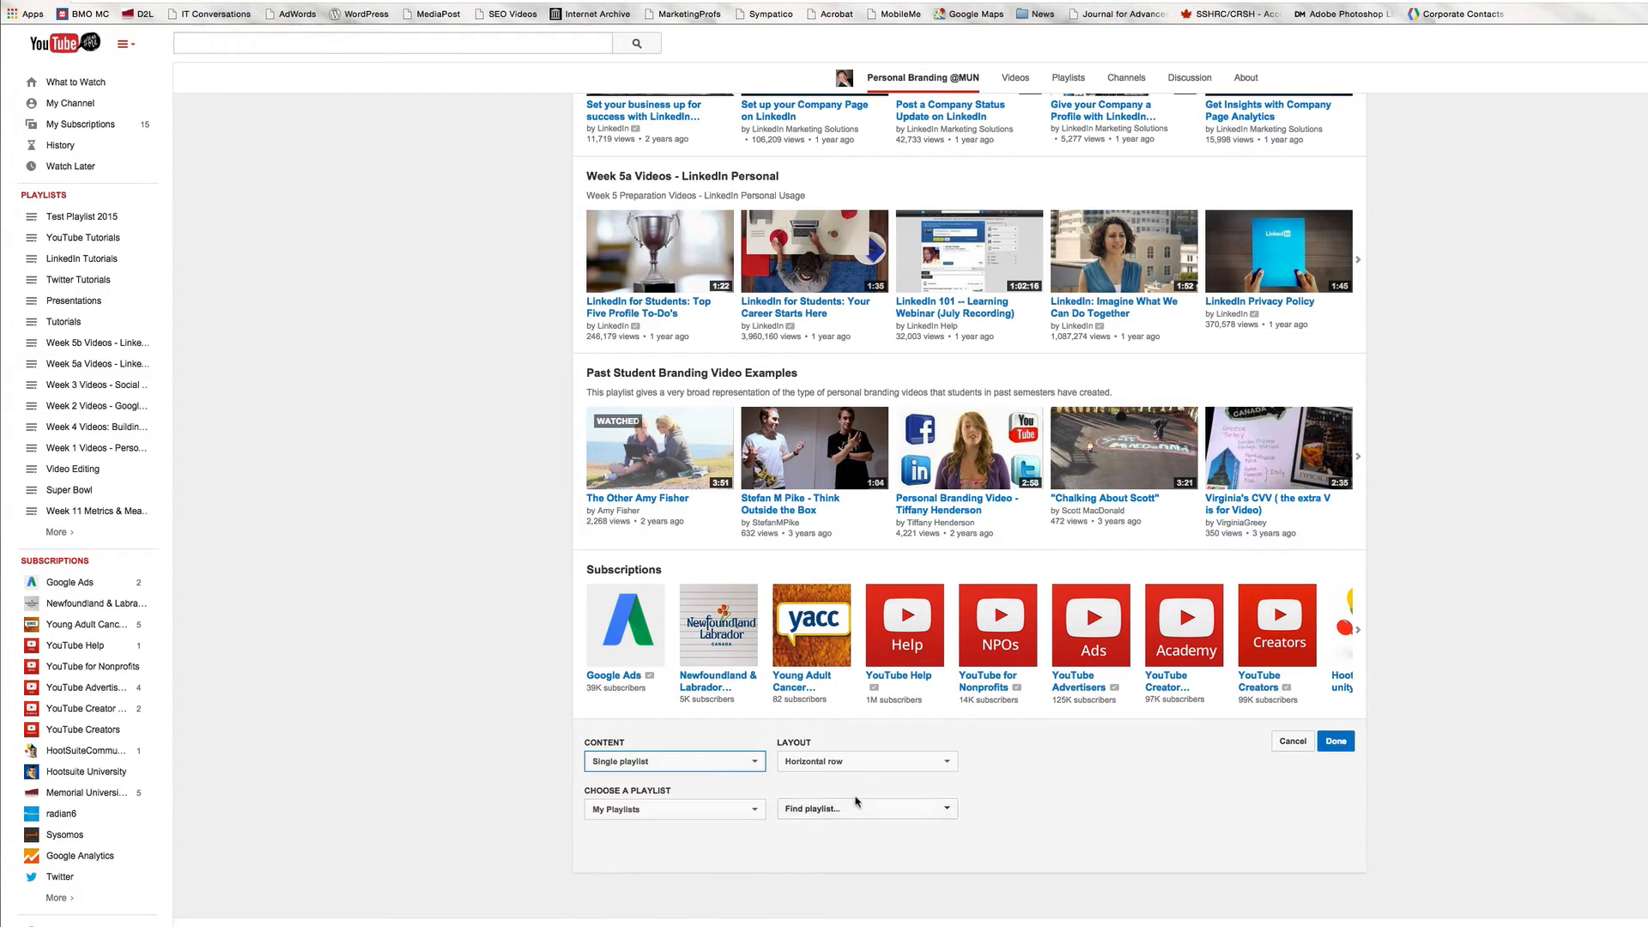
Choose Test Playlist 2015 as the new section's playlist and save the section.
left_click(815, 819)
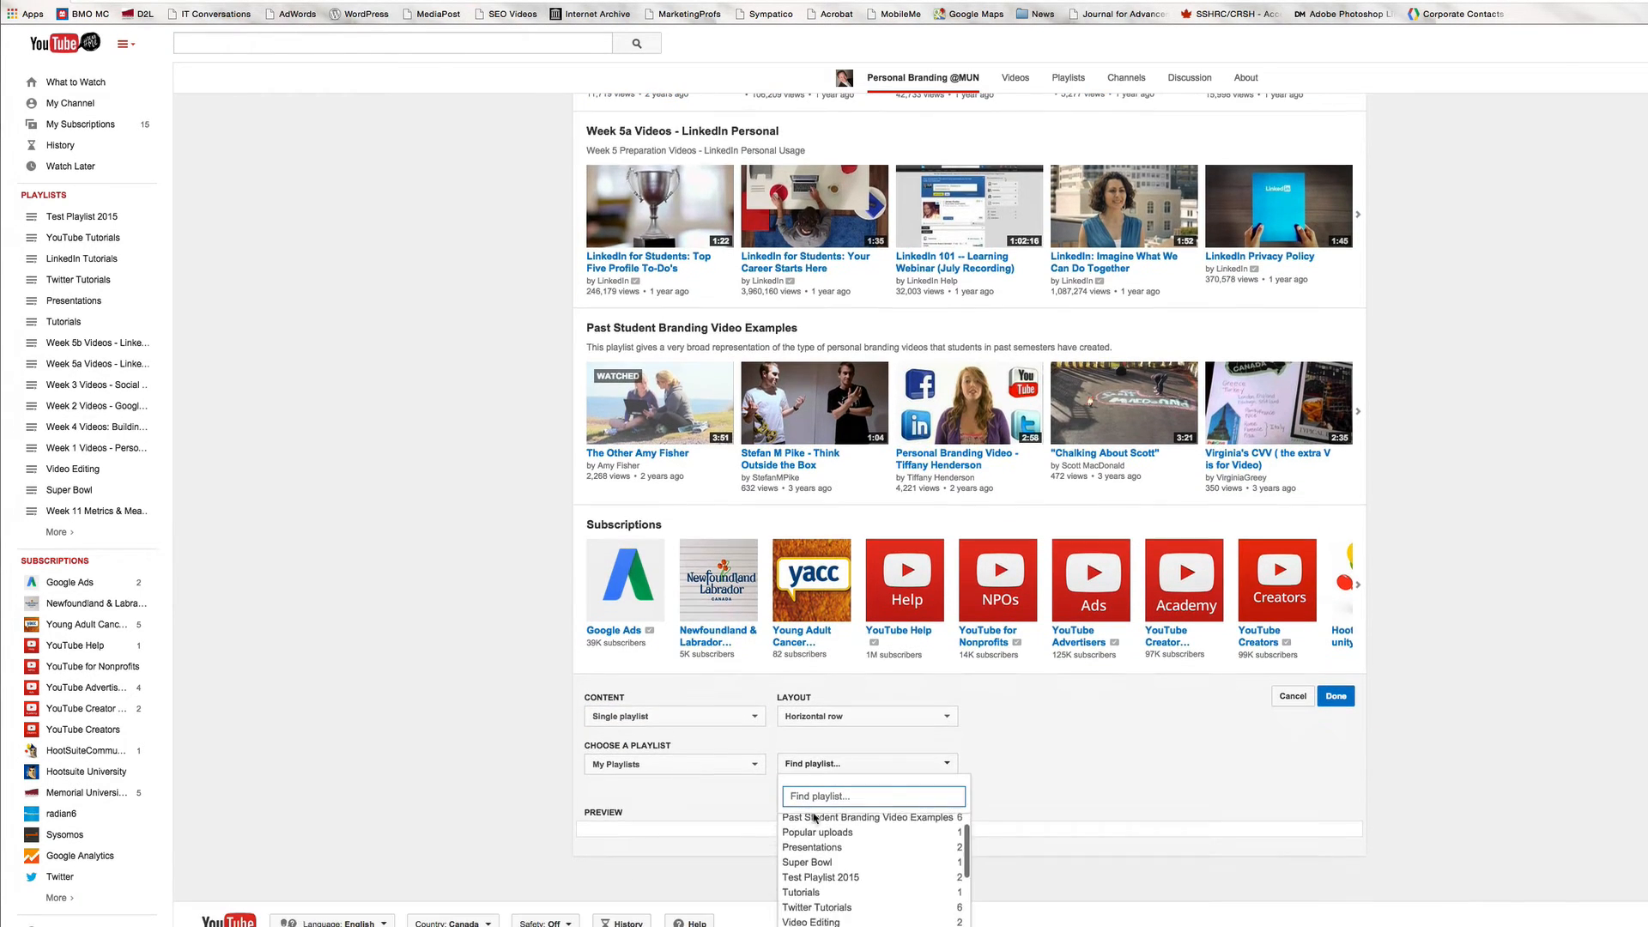
scroll(828, 816, "down", 5)
scroll(843, 859, "up", 10)
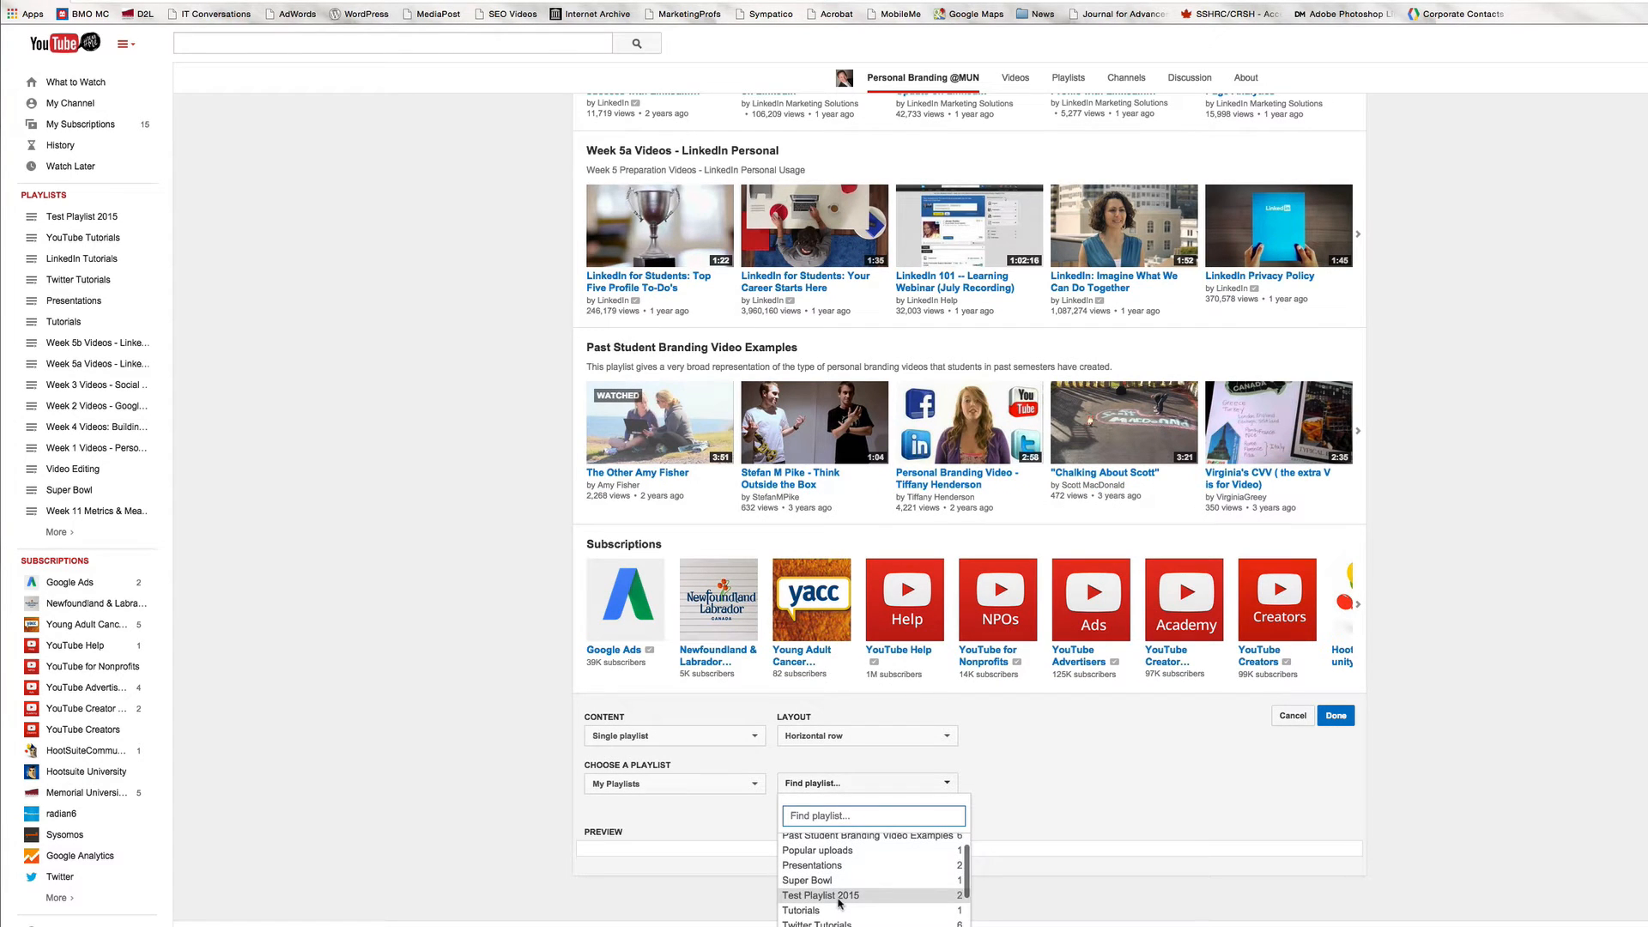
left_click(839, 895)
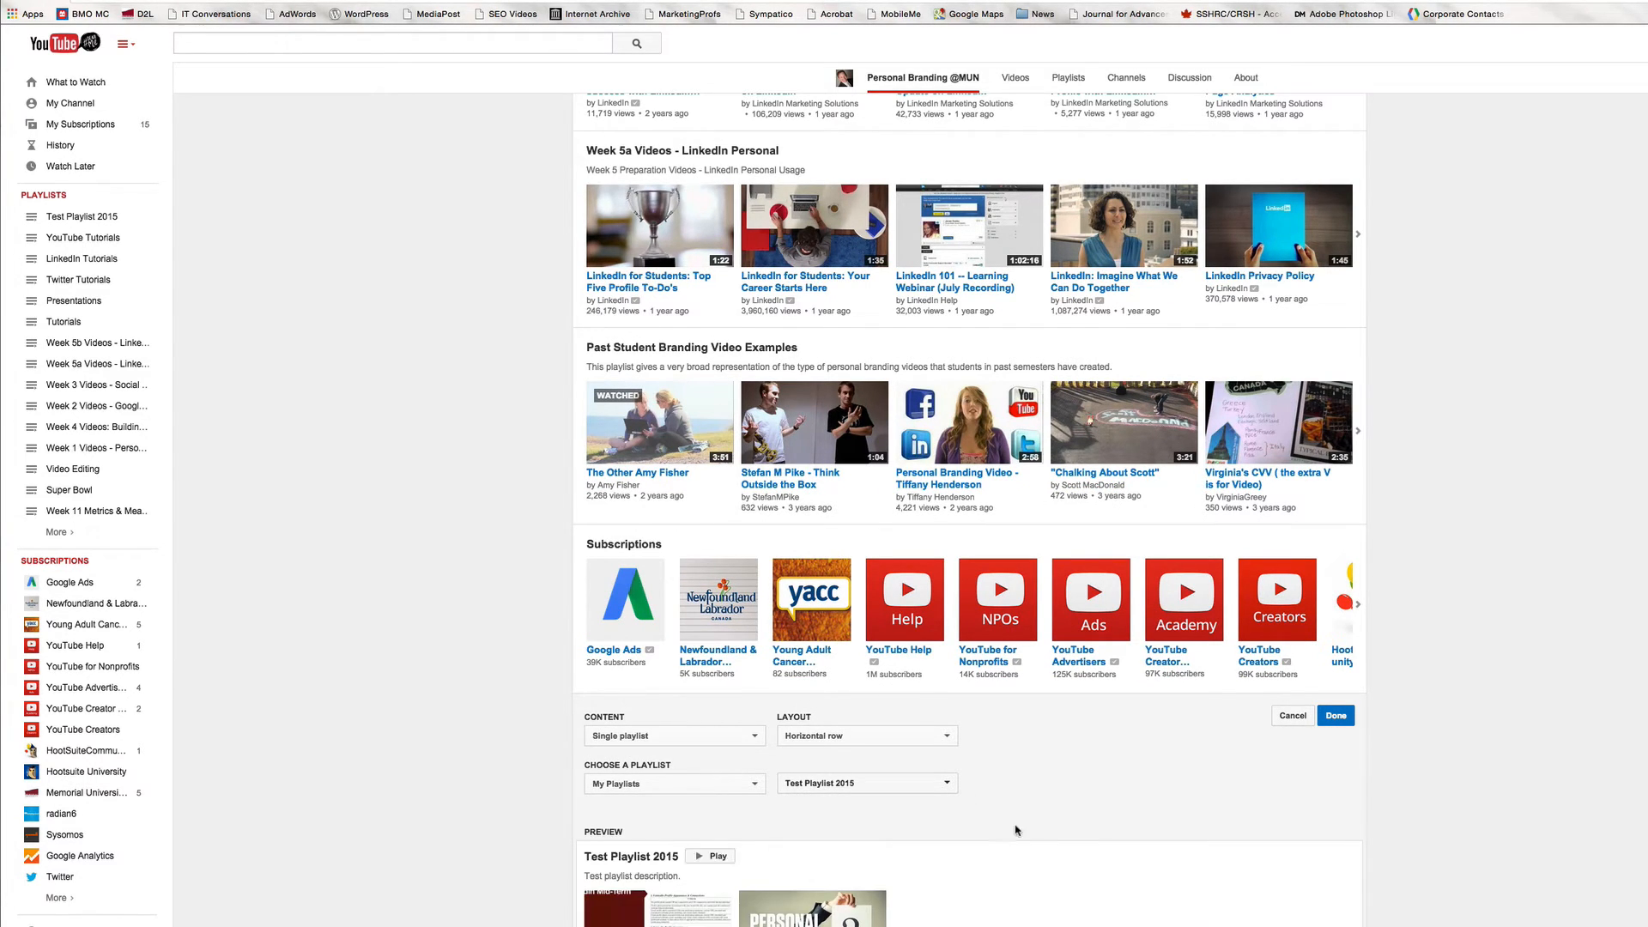
scroll(1090, 788, "down", 4)
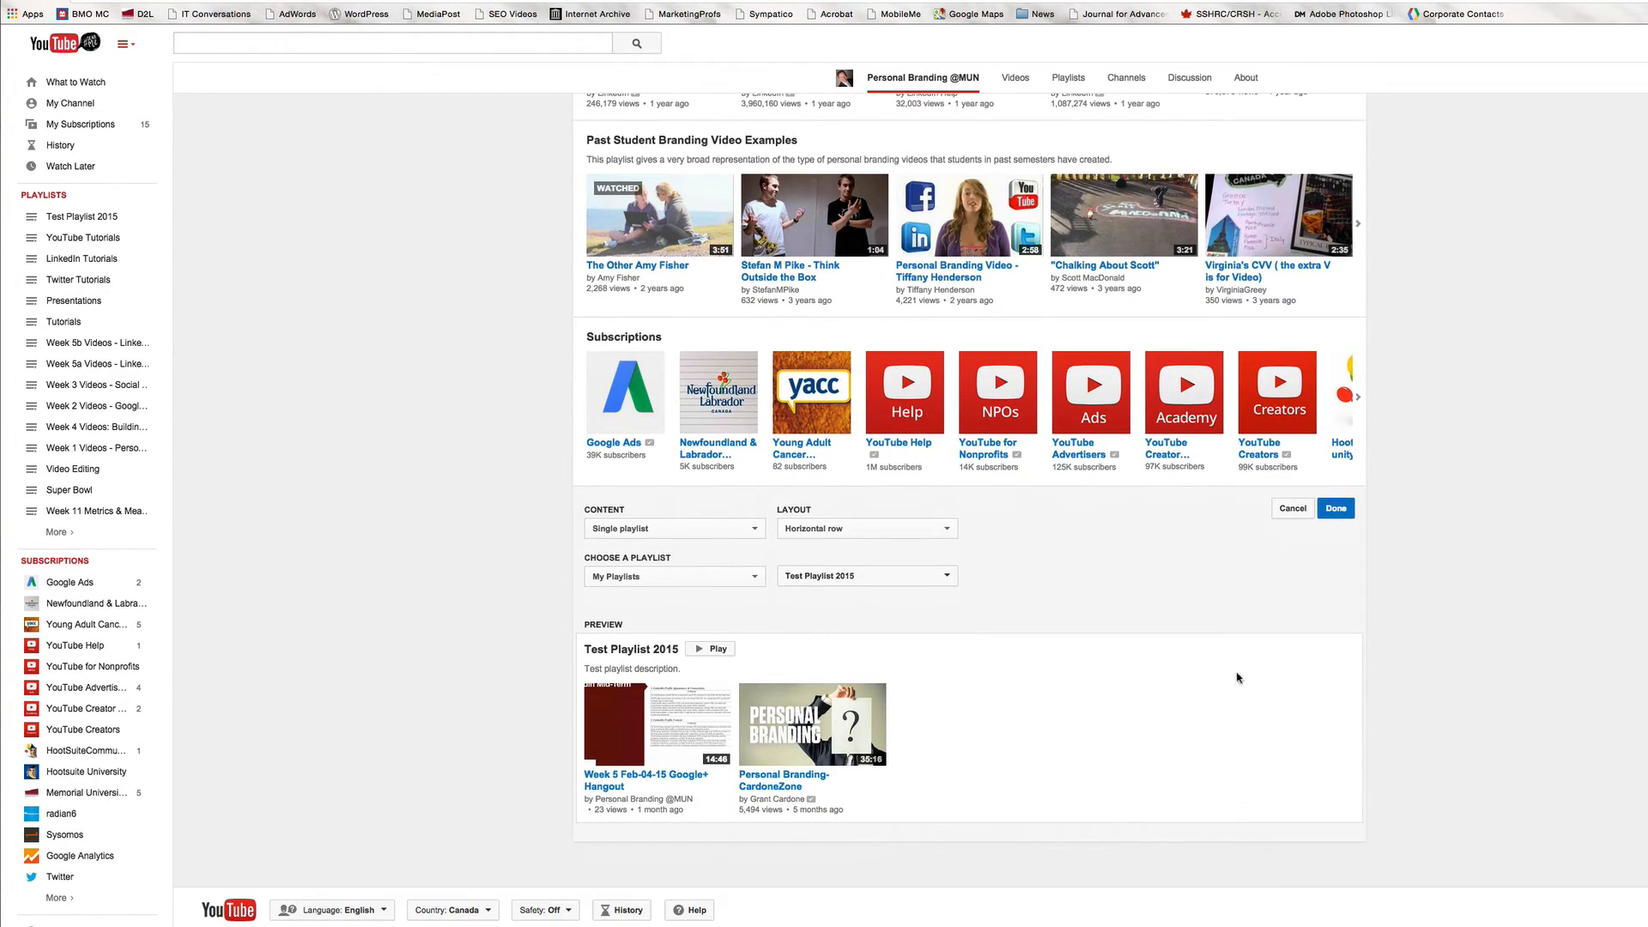
left_click(1336, 508)
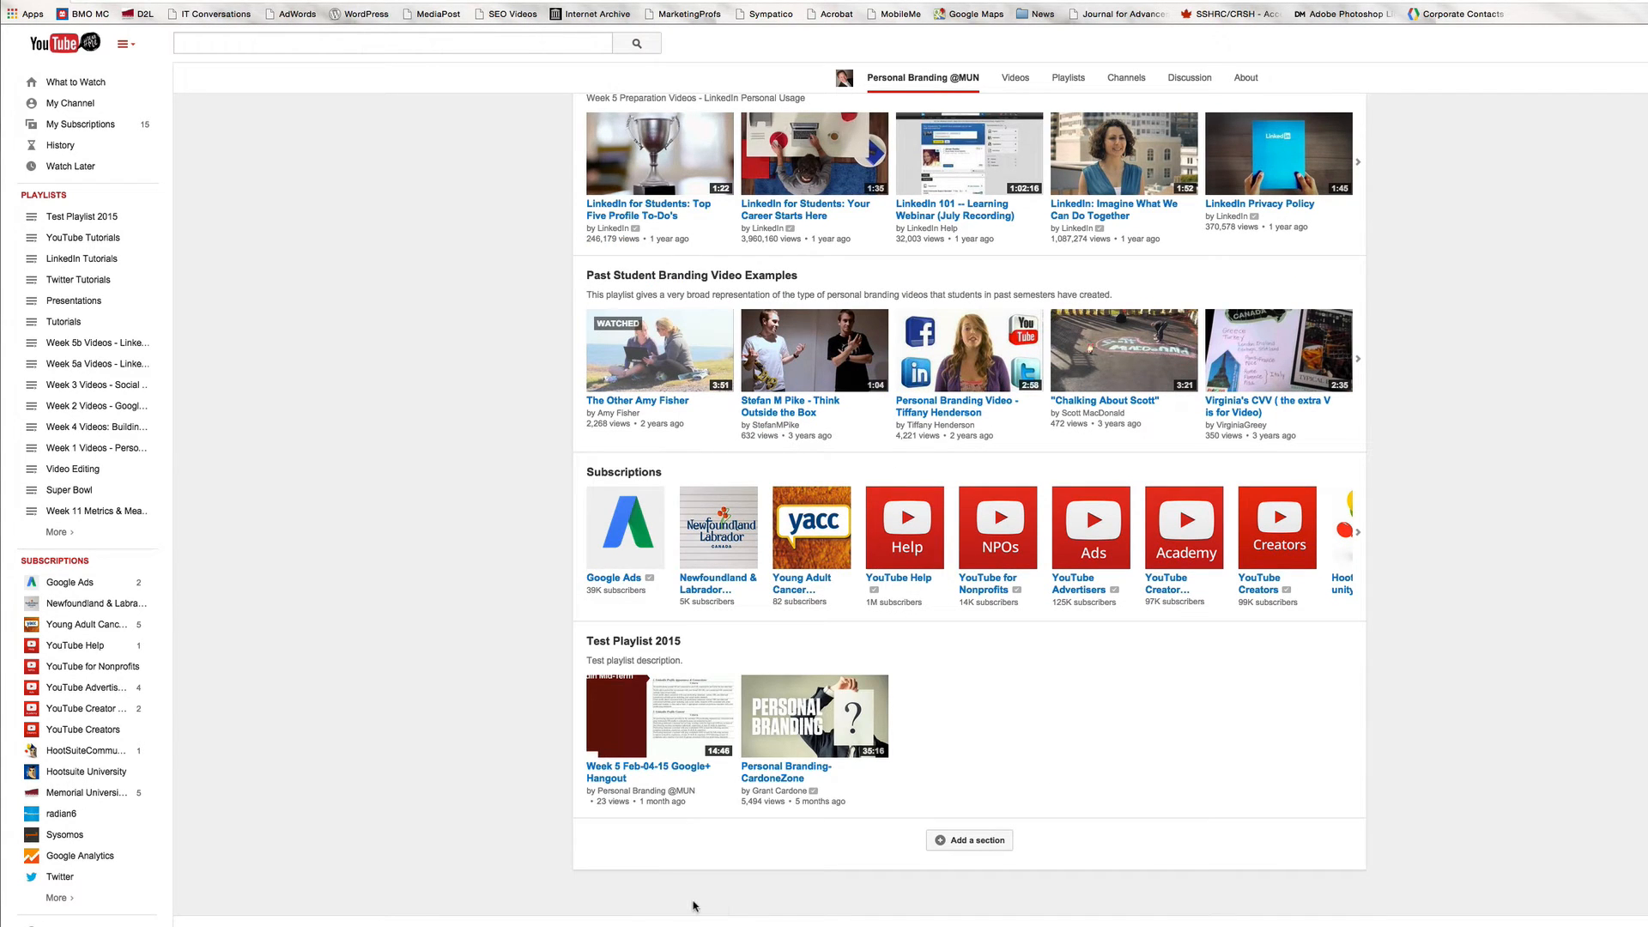
Delete the Test Playlist 2015 section from the channel's home page.
mouse_move(1333, 674)
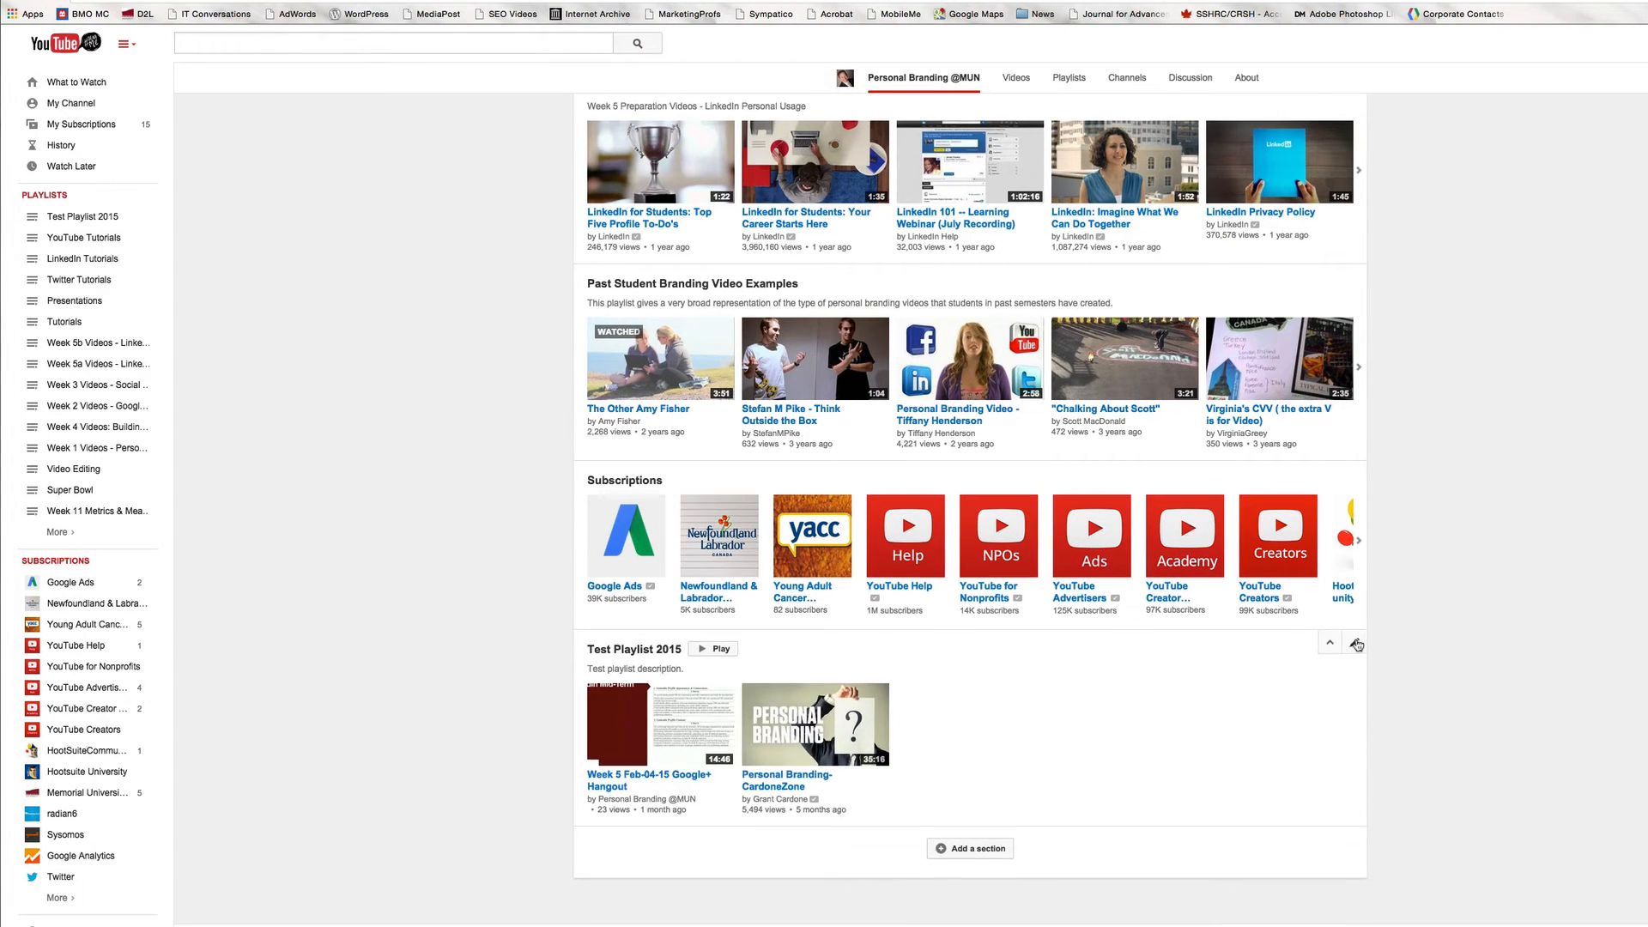
left_click(1355, 643)
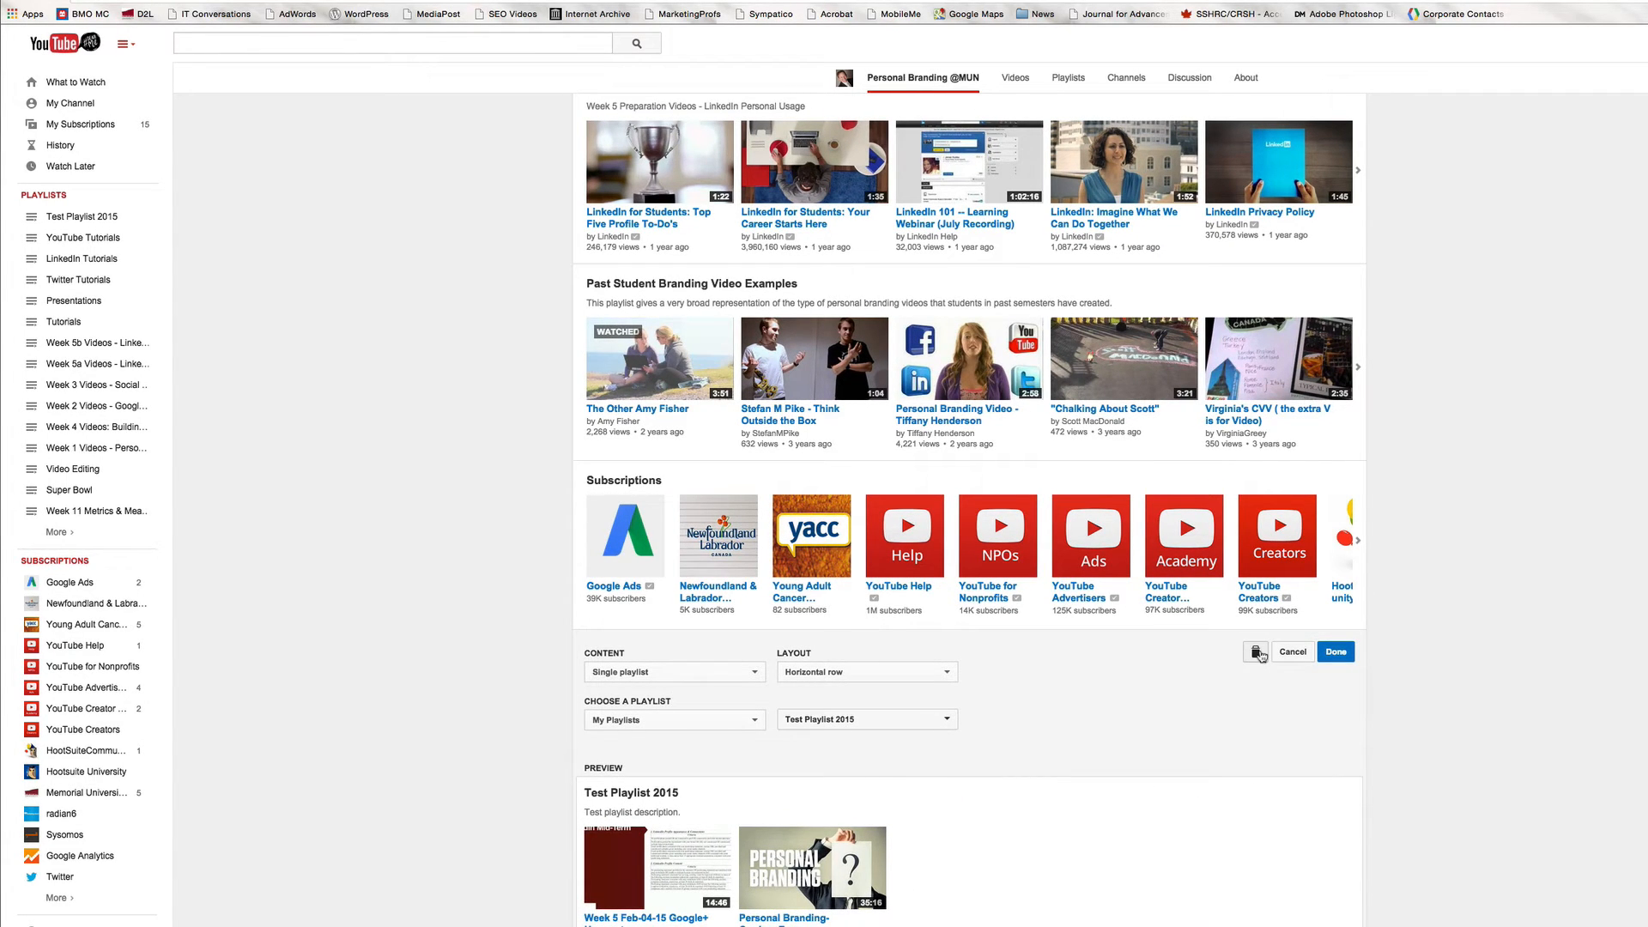
left_click(1257, 652)
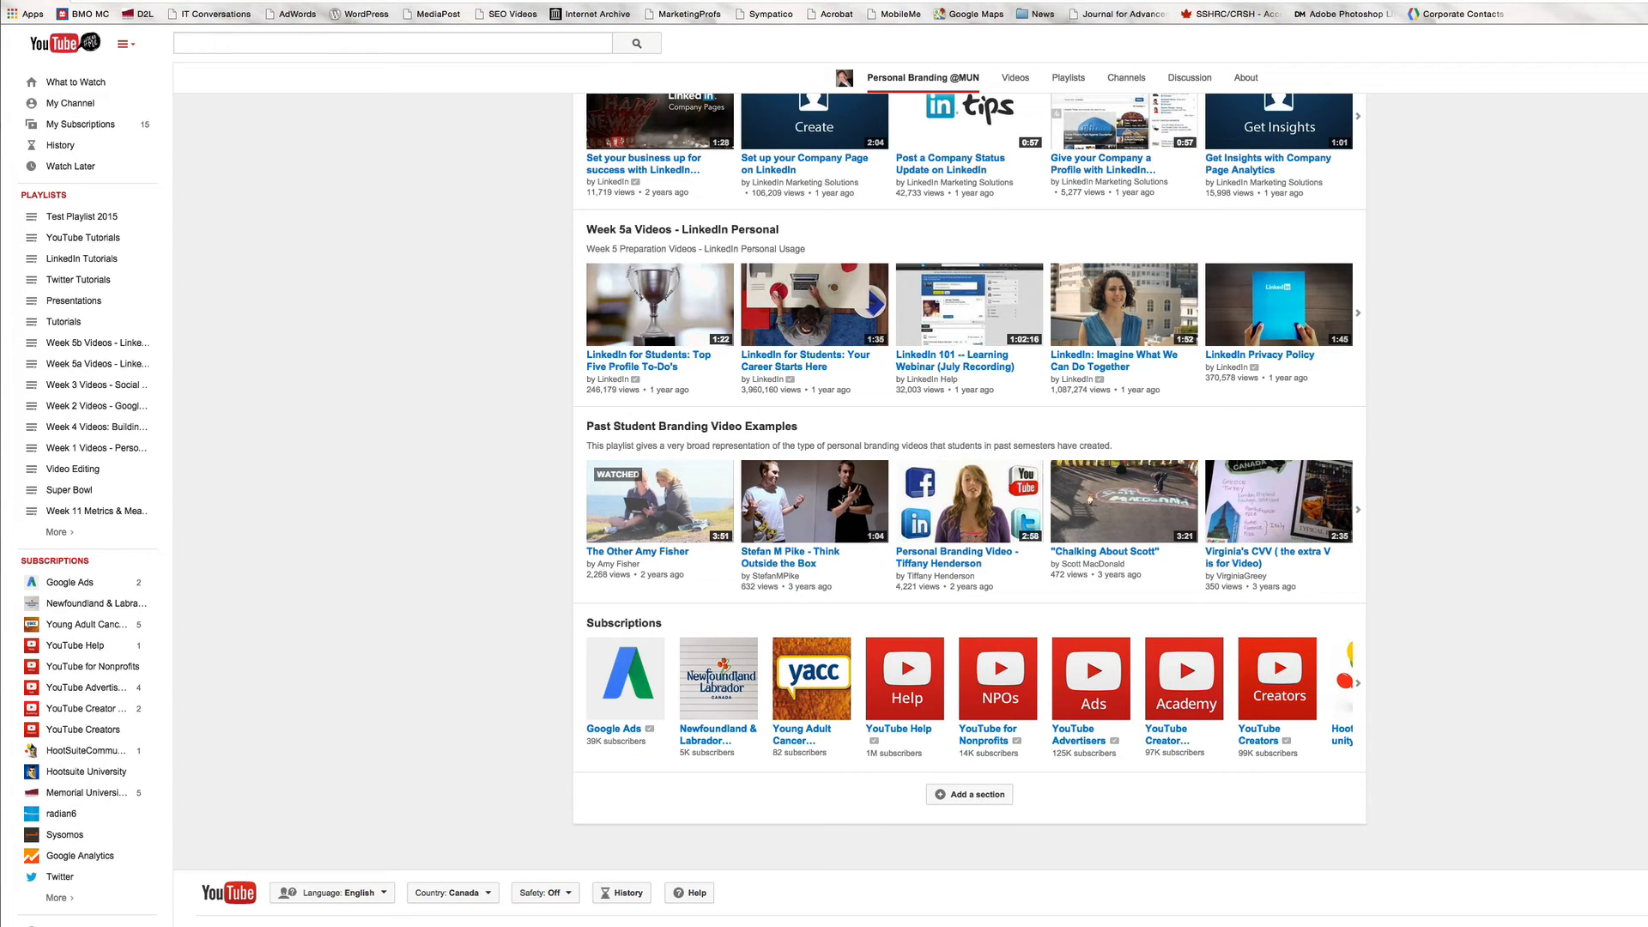
scroll(1428, 684, "up", 15)
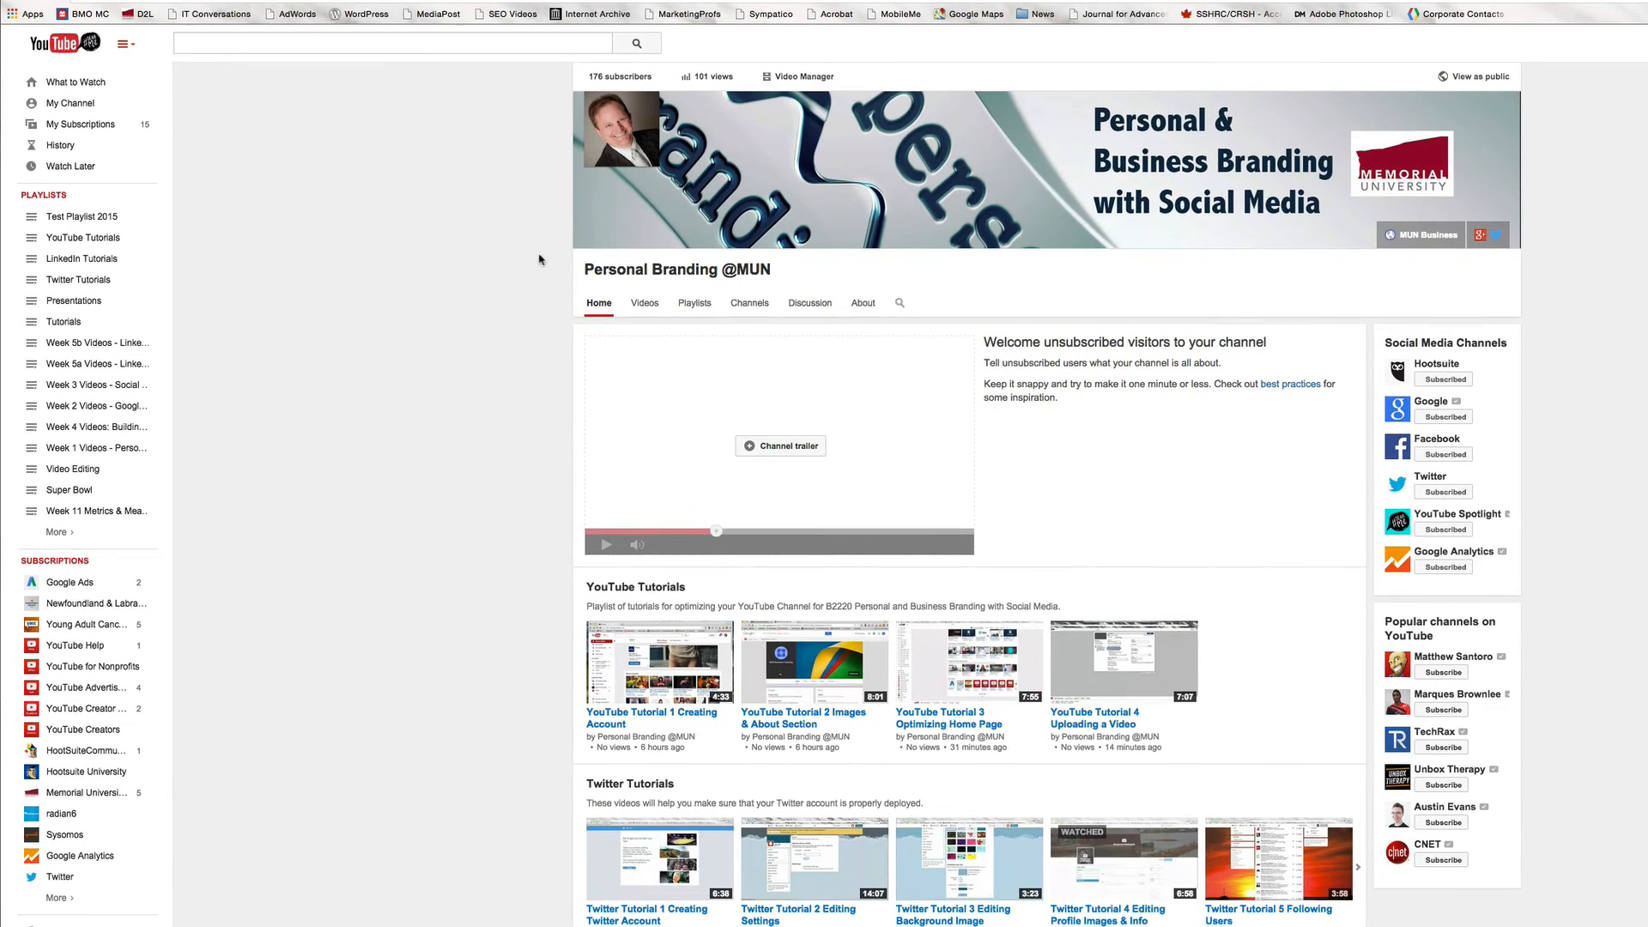